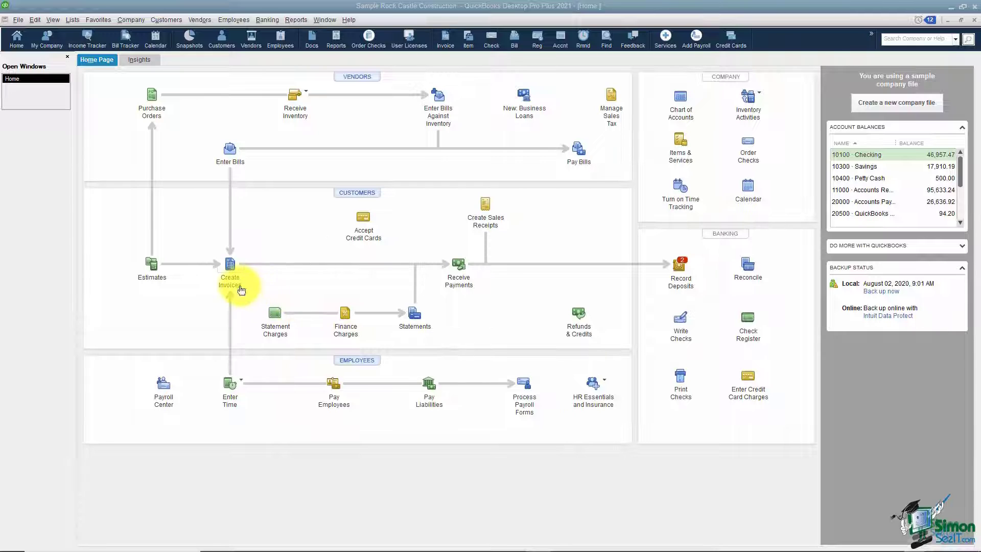
{"action": "left_click", "coordinate": [461, 285]}
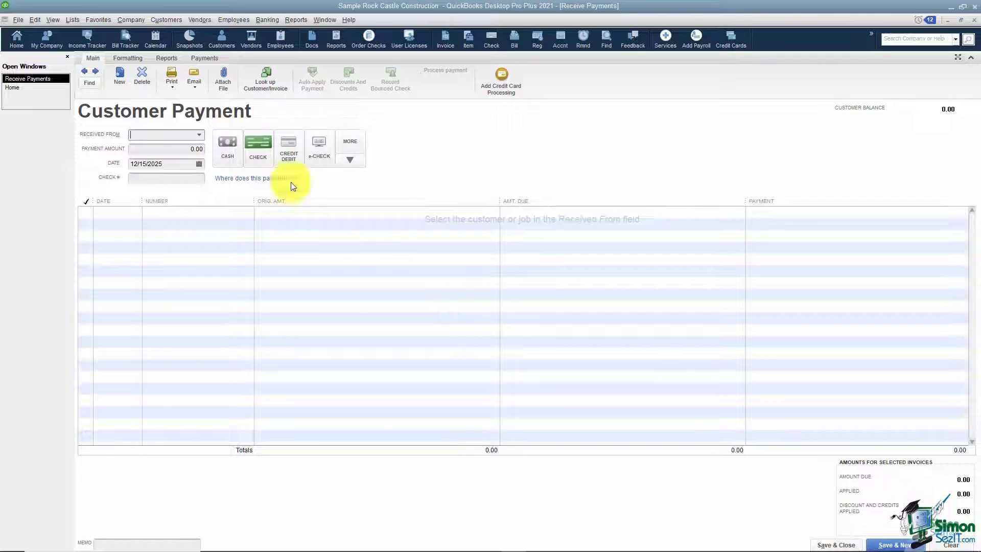
{"action": "left_click", "coordinate": [199, 136]}
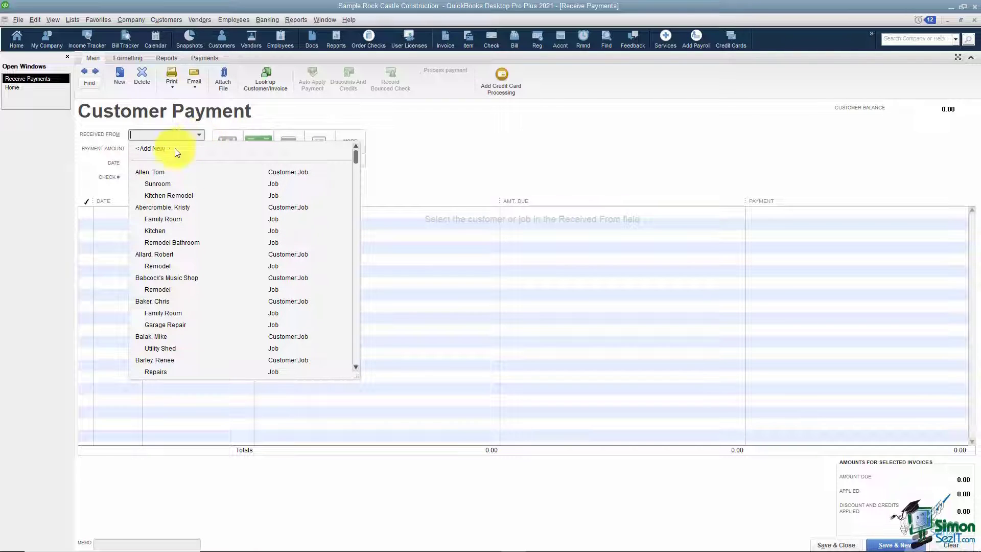
{"action": "left_click", "coordinate": [164, 185]}
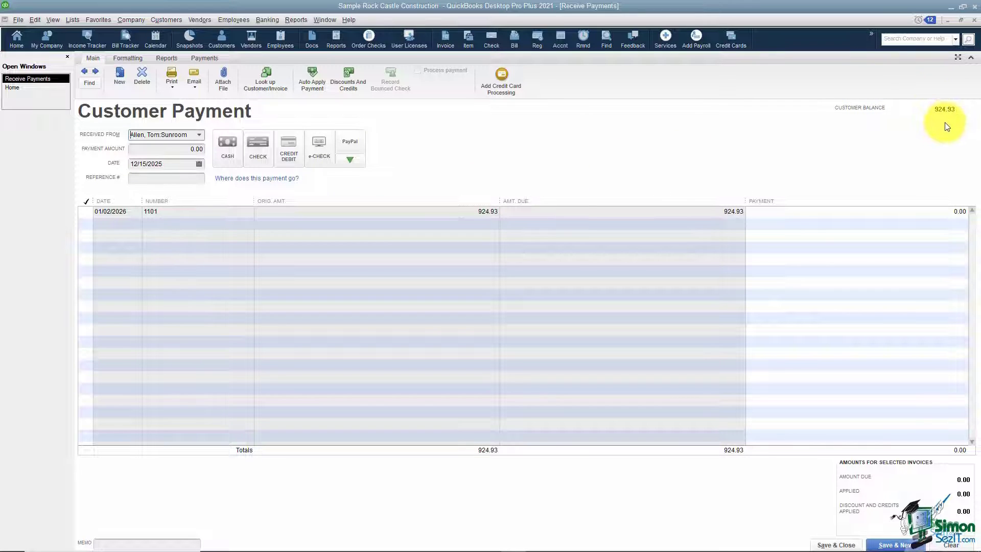
{"action": "left_click", "coordinate": [172, 151]}
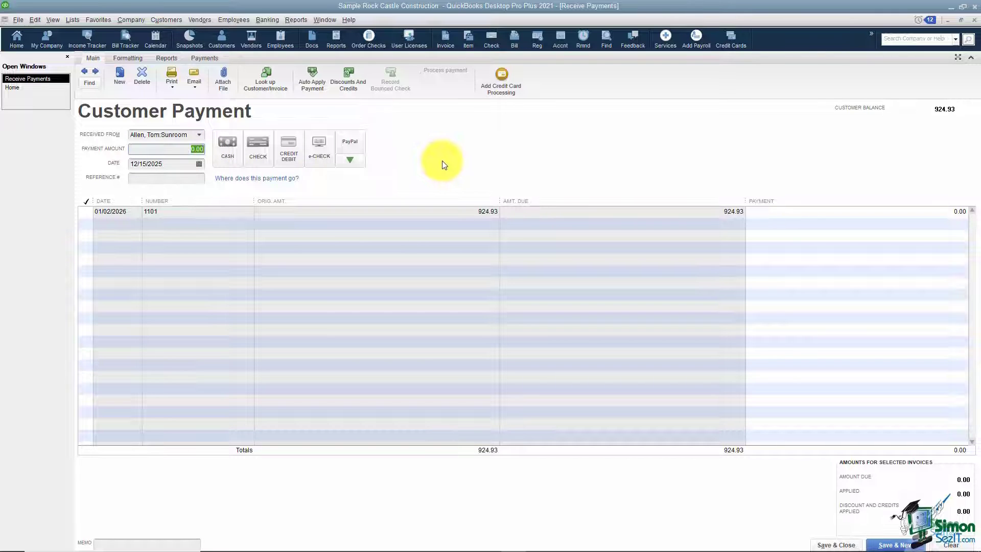
- Enter a 924.93 payment applied to invoice 1101, dated January 14, 2026
{"action": "type", "text": "924.93"}
{"action": "key", "text": "Tab"}
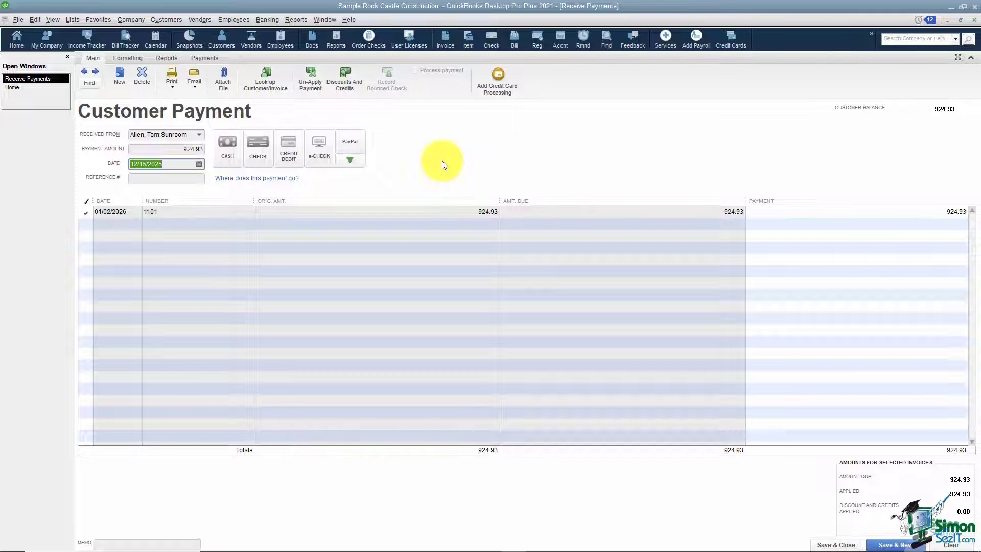
{"action": "left_click", "coordinate": [198, 164]}
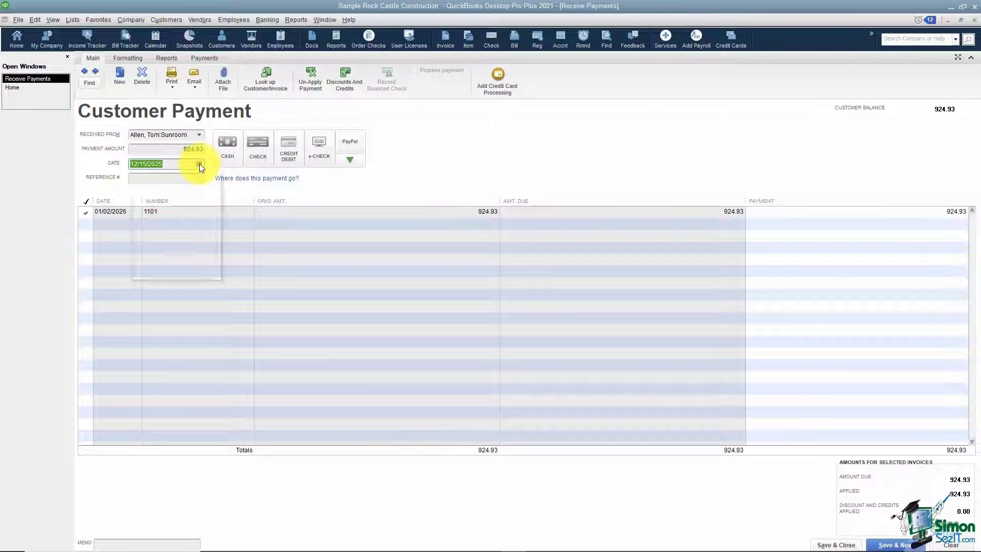
{"action": "left_click", "coordinate": [213, 181]}
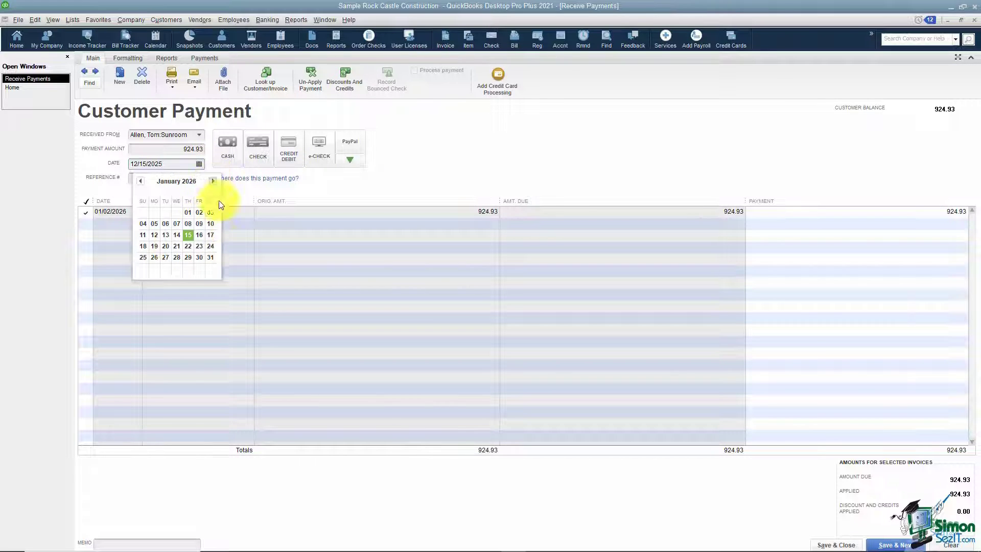
{"action": "left_click", "coordinate": [177, 236]}
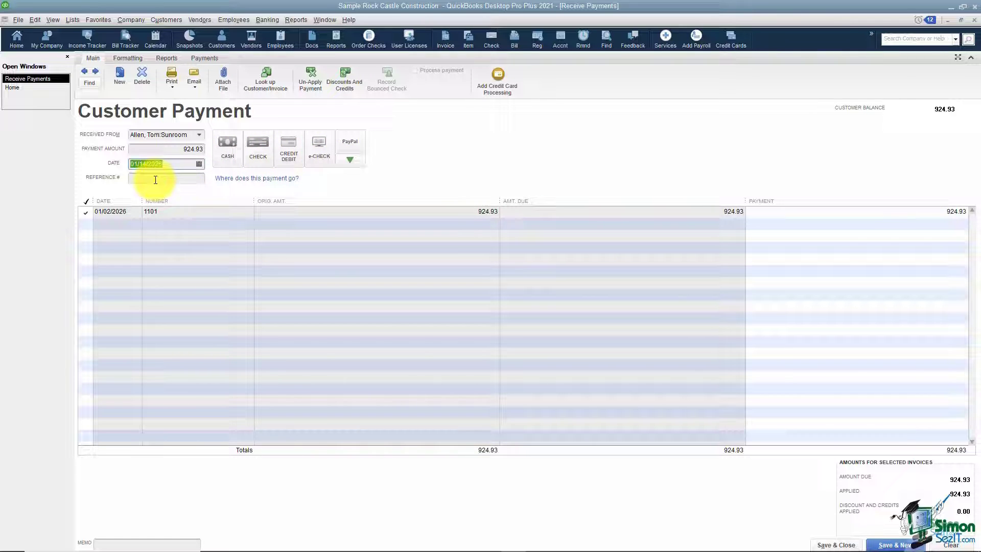
- Switch the payment method from Cash to Check, then to Credit/Debit card
{"action": "left_click", "coordinate": [226, 161]}
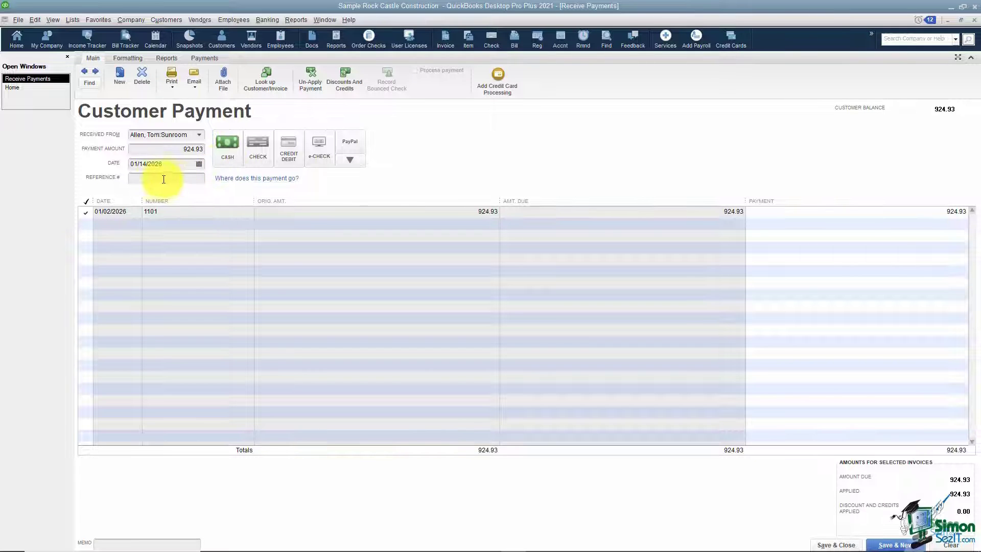
{"action": "left_click", "coordinate": [254, 159]}
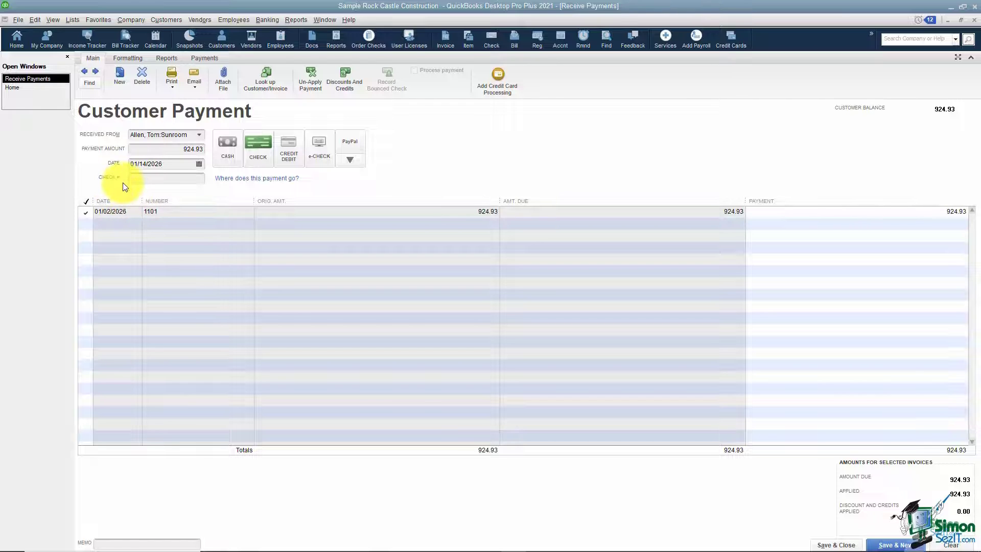
{"action": "left_click", "coordinate": [290, 159]}
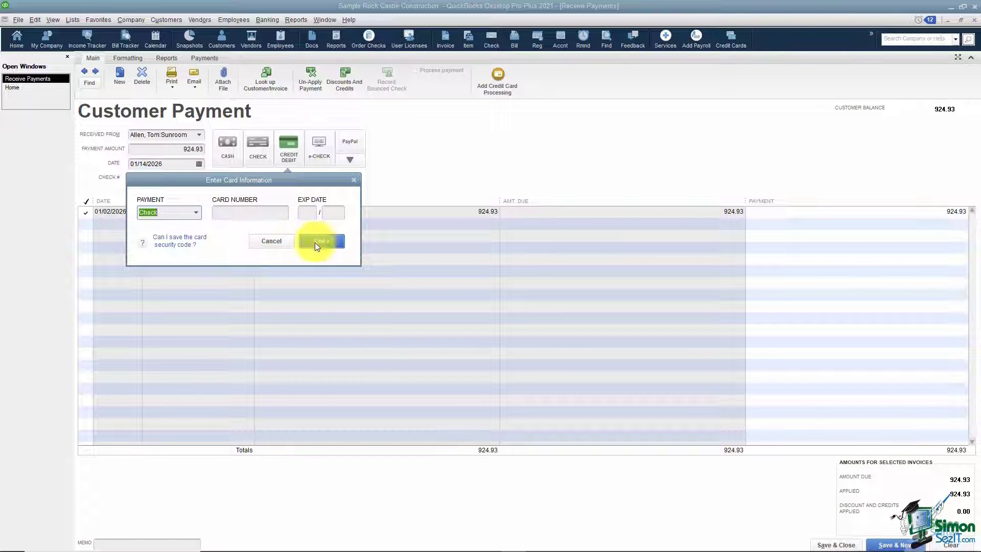
- Cancel the Enter Card Information dialog without entering any card details
{"action": "left_click", "coordinate": [273, 242]}
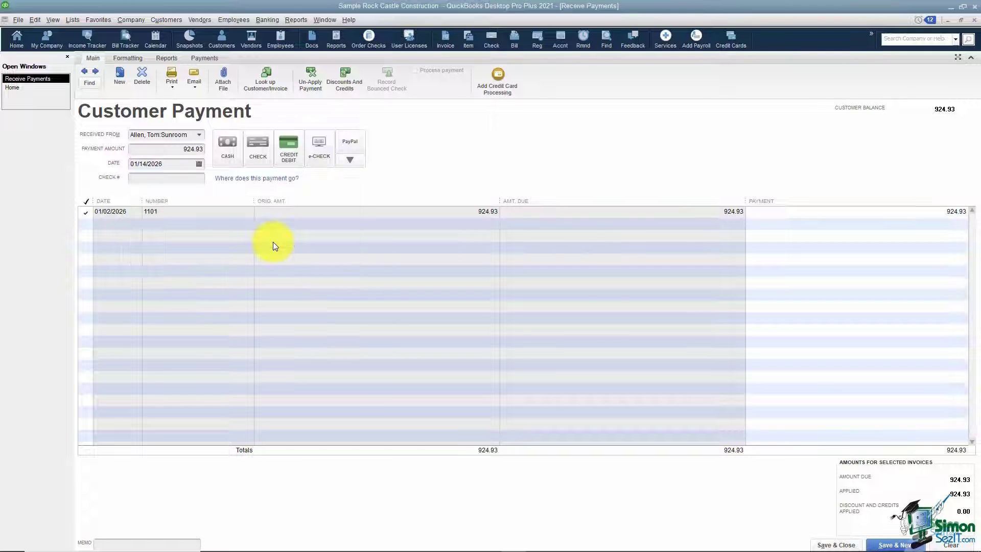
- Set the payment to e-Check and add Zelle as a new payment method of type Other
{"action": "left_click", "coordinate": [324, 163]}
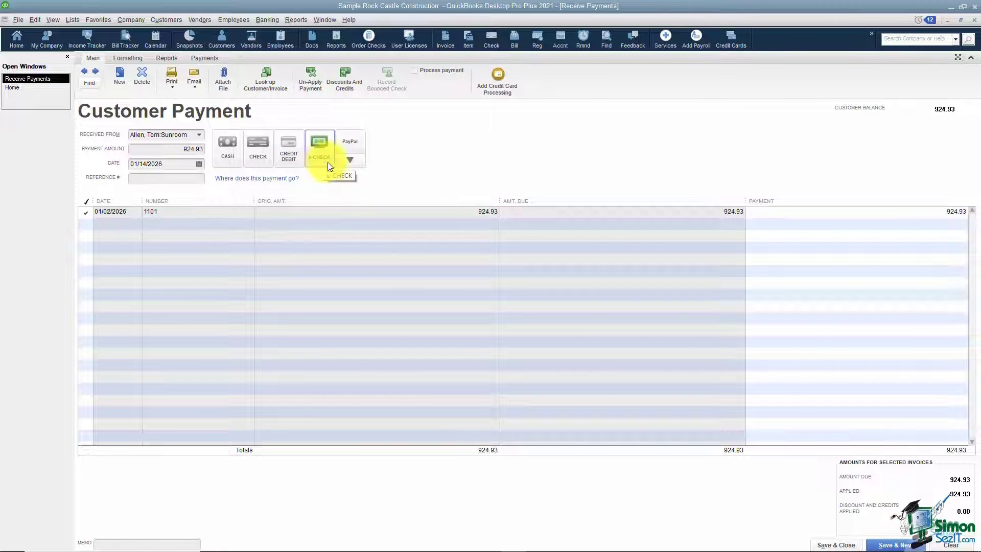
{"action": "left_click", "coordinate": [349, 161]}
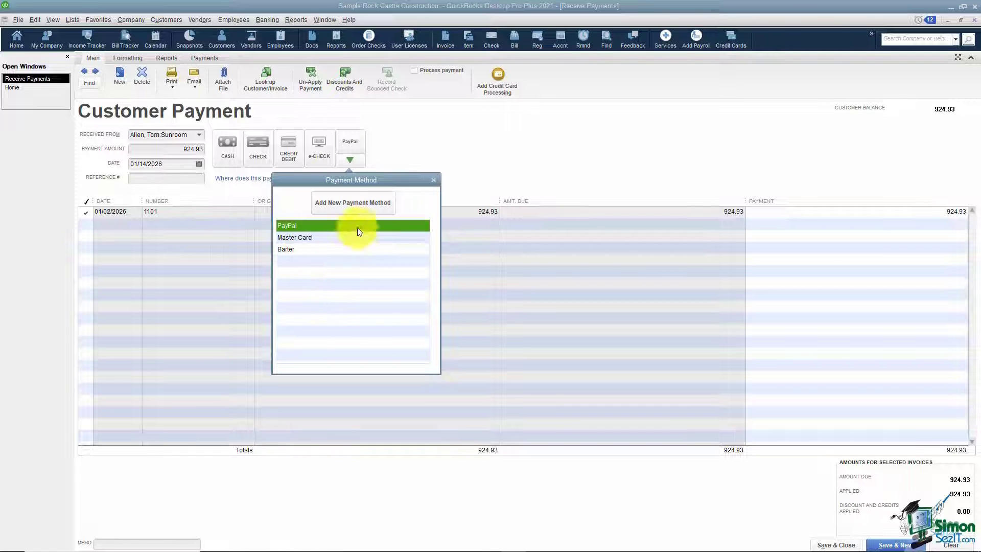
{"action": "left_click", "coordinate": [351, 207]}
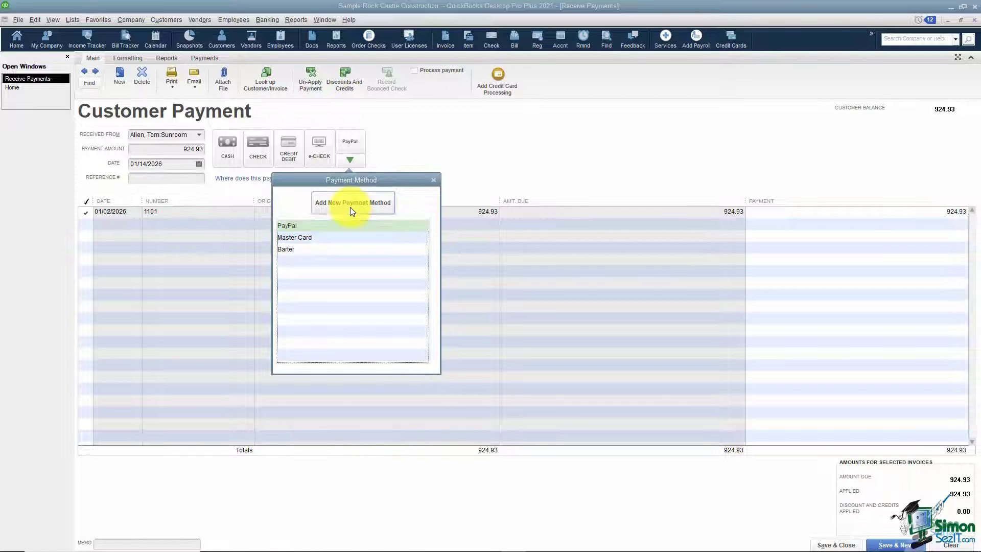
{"action": "type", "text": "Z"}
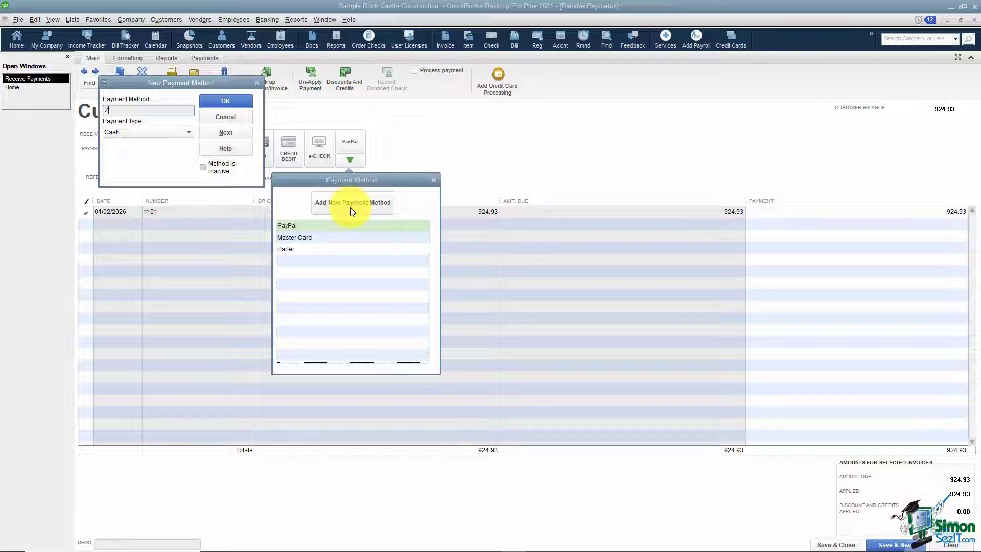
{"action": "type", "text": "e;llle"}
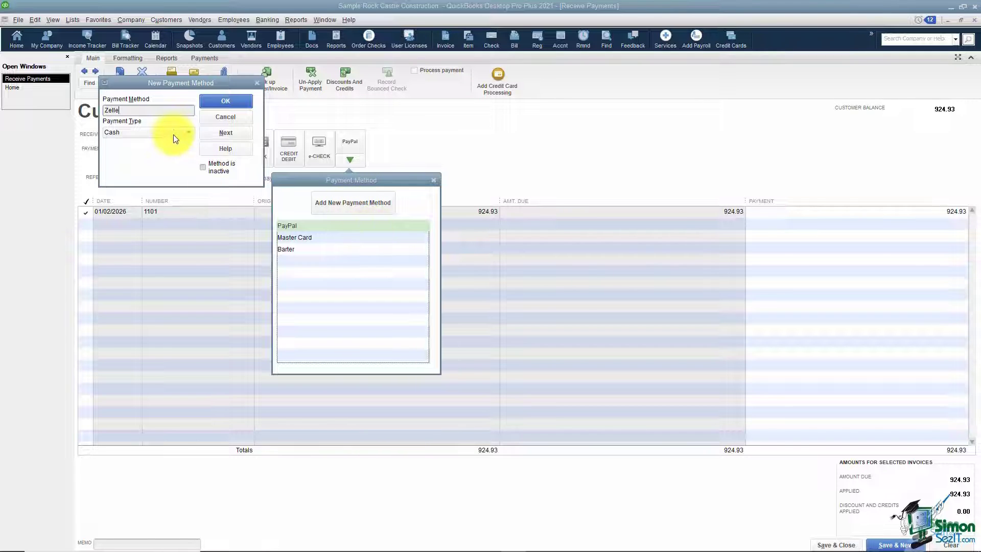
{"action": "left_click", "coordinate": [186, 134]}
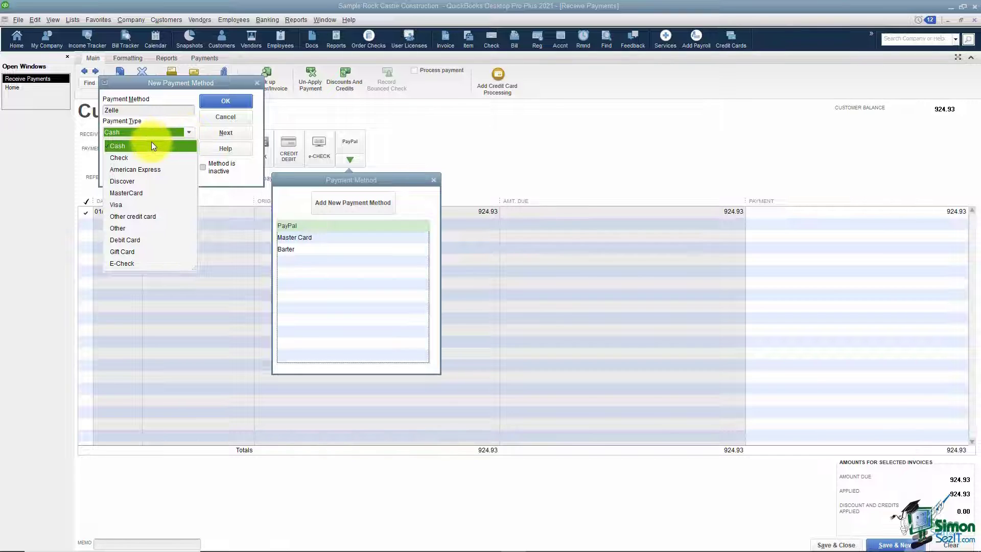
{"action": "left_click", "coordinate": [128, 227]}
{"action": "left_click", "coordinate": [216, 101]}
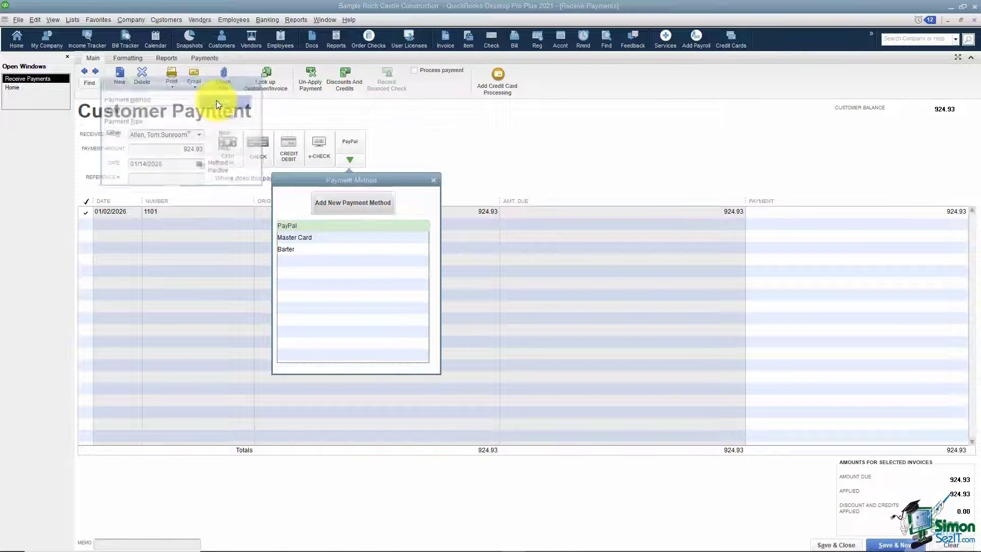
- Confirm Zelle is listed among payment methods, then un-apply the payment from invoice 1101
{"action": "left_click", "coordinate": [348, 160]}
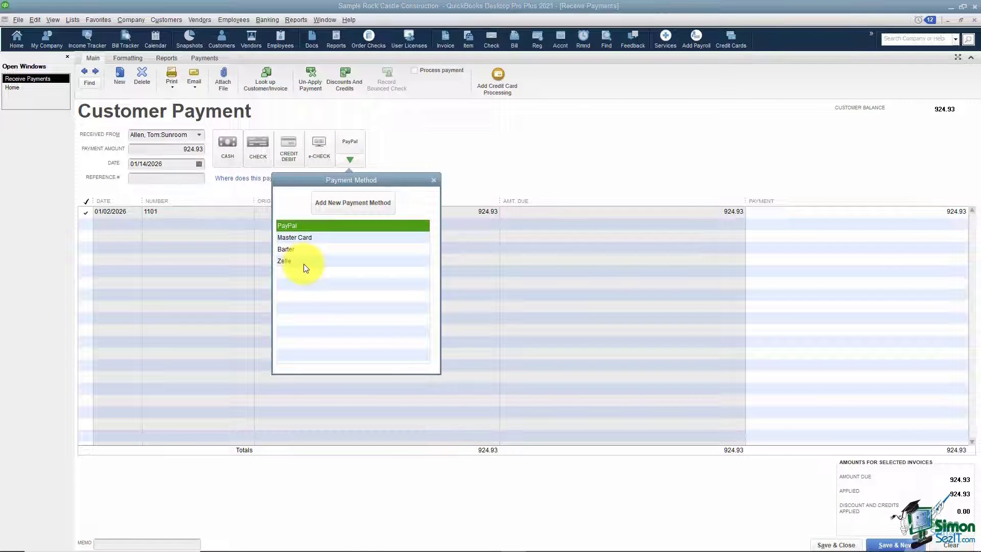
{"action": "left_click", "coordinate": [433, 180]}
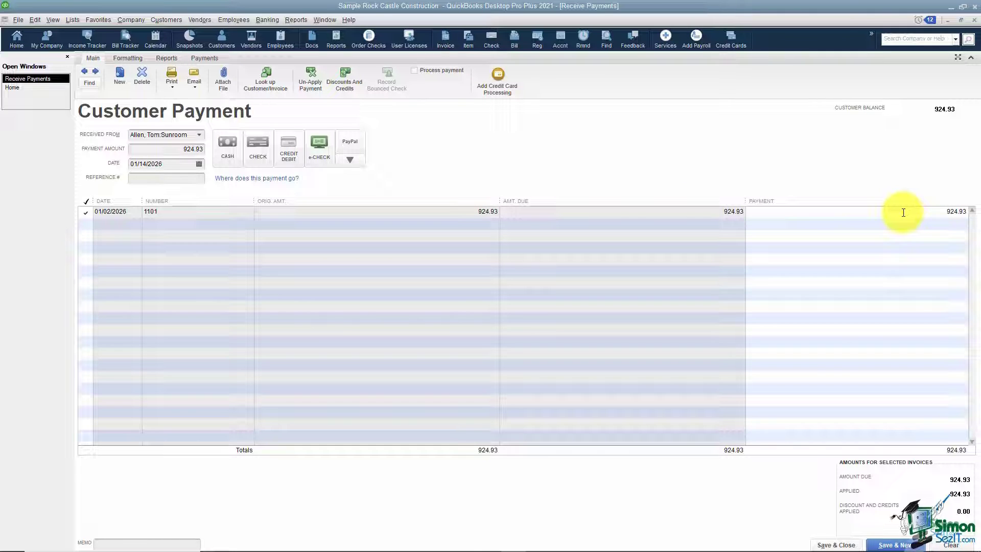
{"action": "left_click", "coordinate": [87, 213]}
{"action": "left_click", "coordinate": [85, 212]}
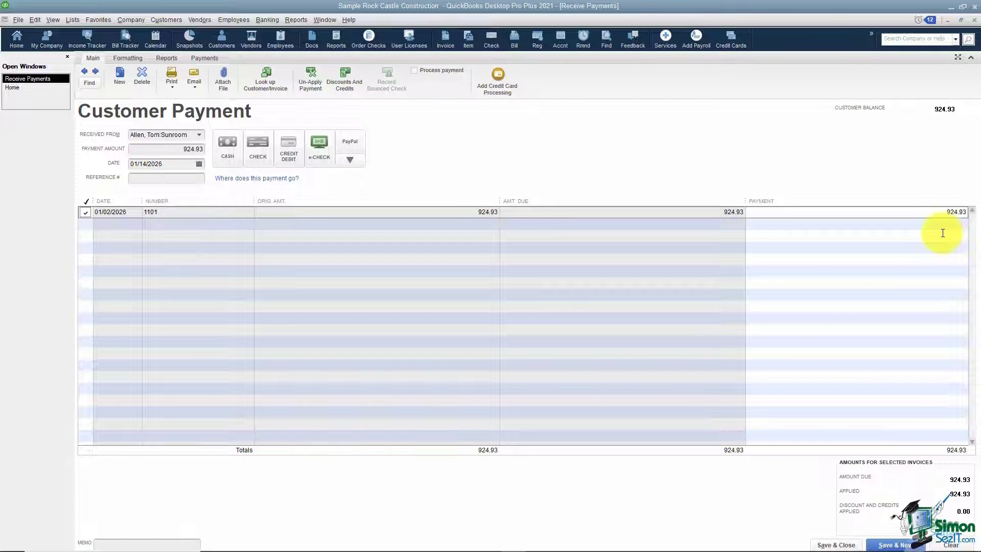
{"action": "left_click", "coordinate": [940, 211]}
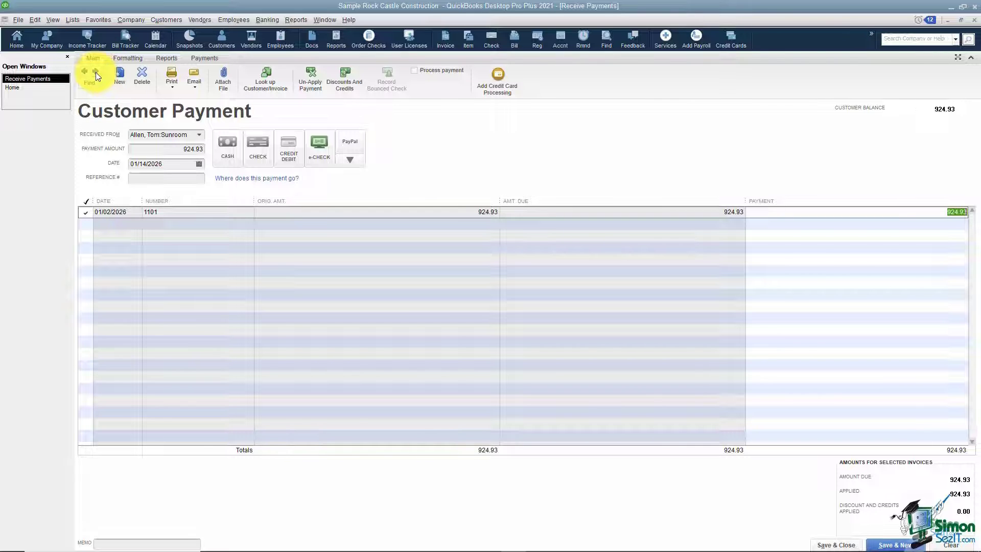
{"action": "left_click", "coordinate": [96, 84]}
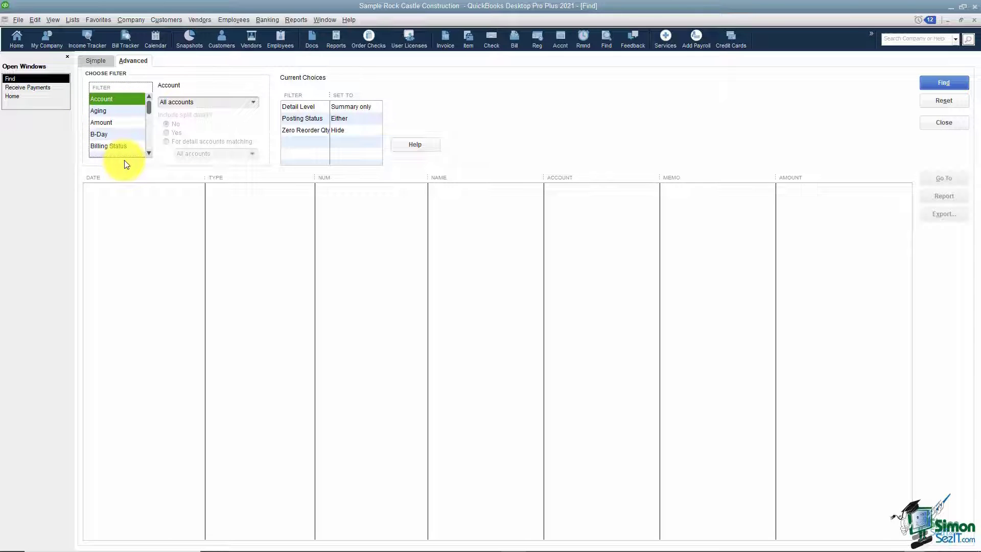
{"action": "left_click", "coordinate": [54, 88]}
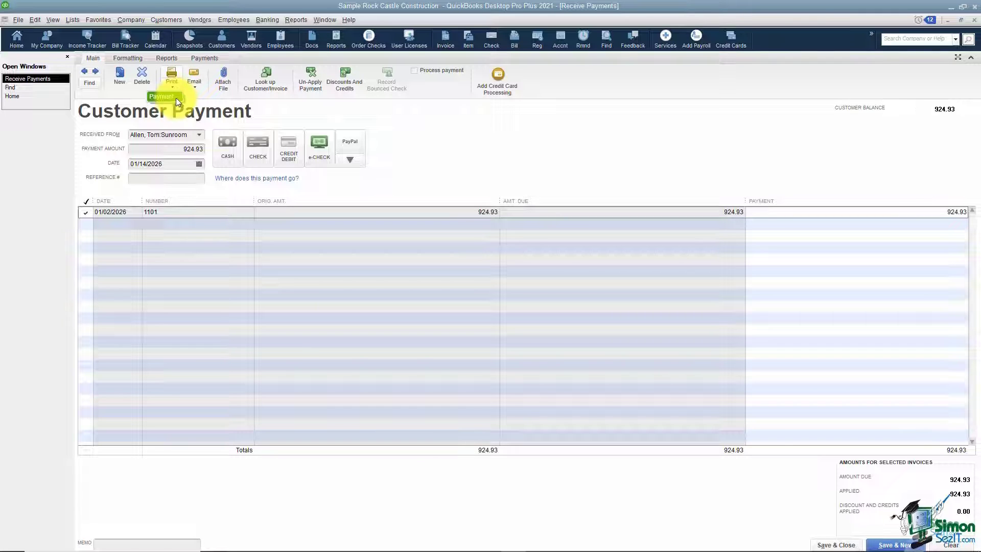
{"action": "left_click", "coordinate": [199, 87]}
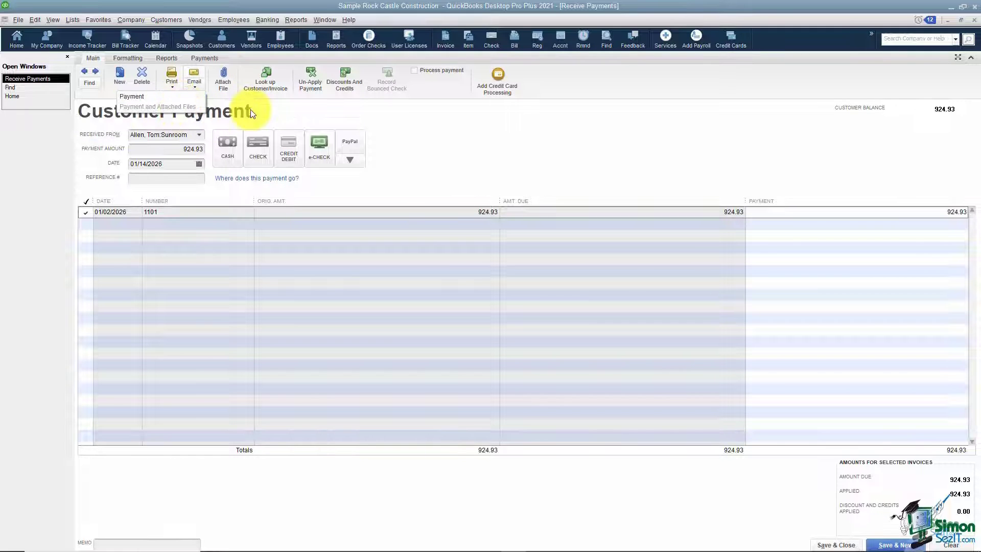
{"action": "left_click", "coordinate": [293, 115]}
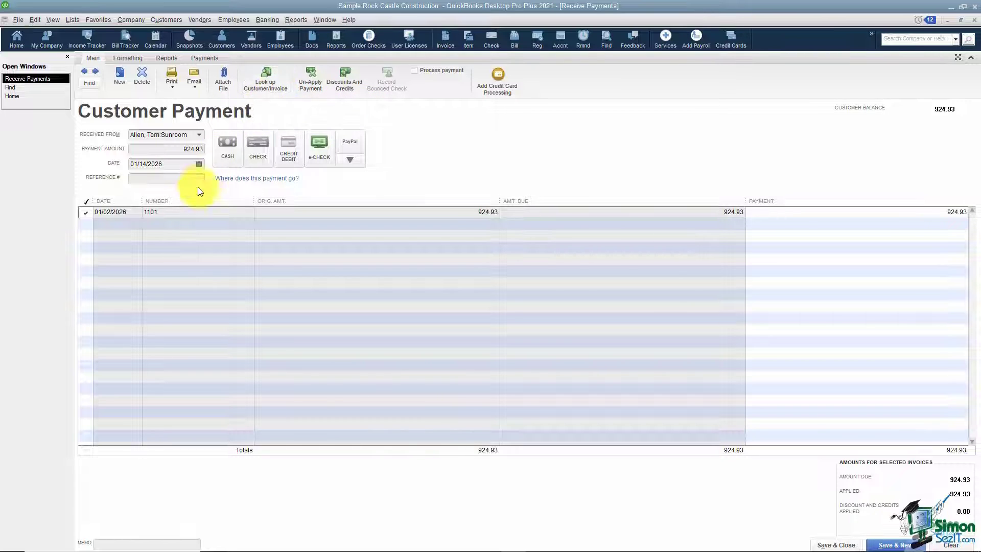
{"action": "double_click", "coordinate": [186, 212]}
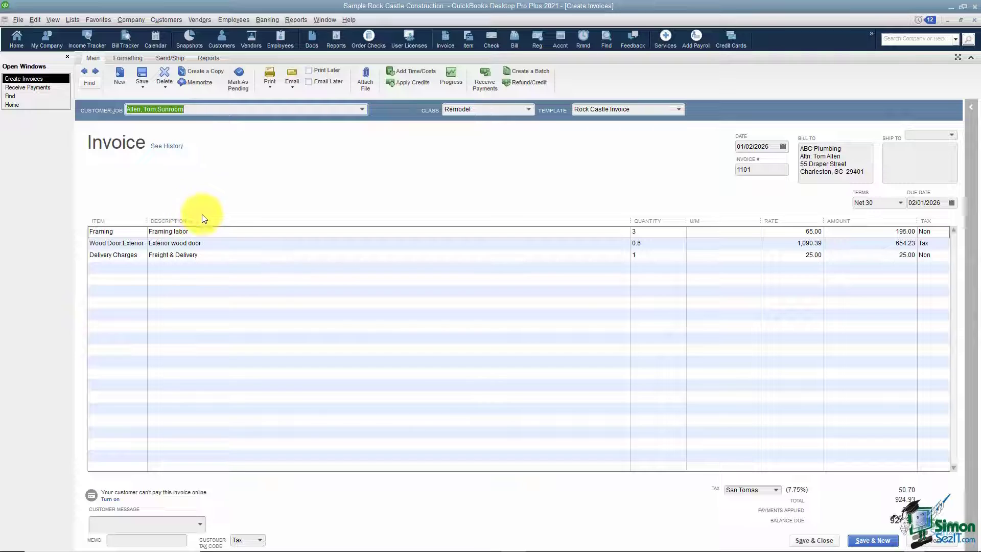
{"action": "left_click", "coordinate": [791, 534]}
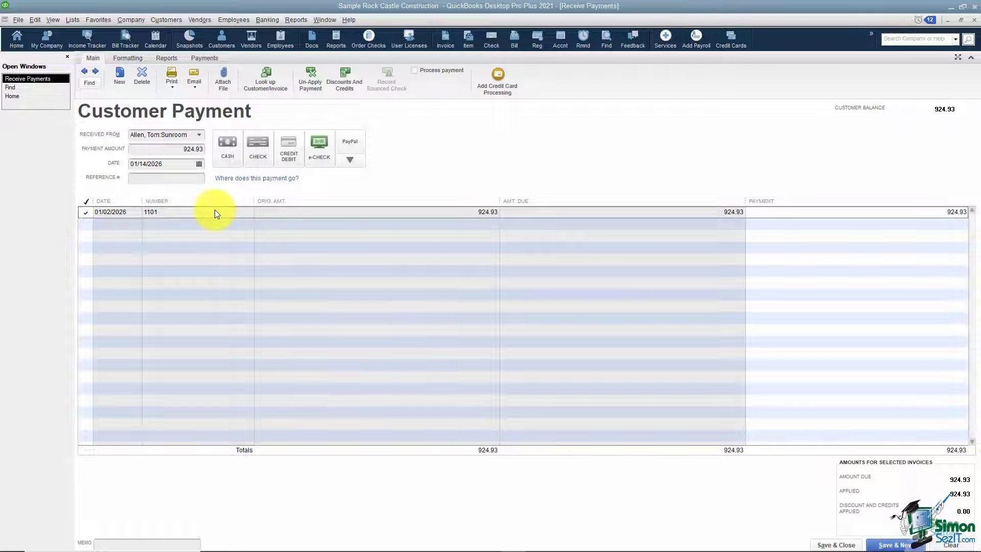
{"action": "left_click", "coordinate": [277, 84]}
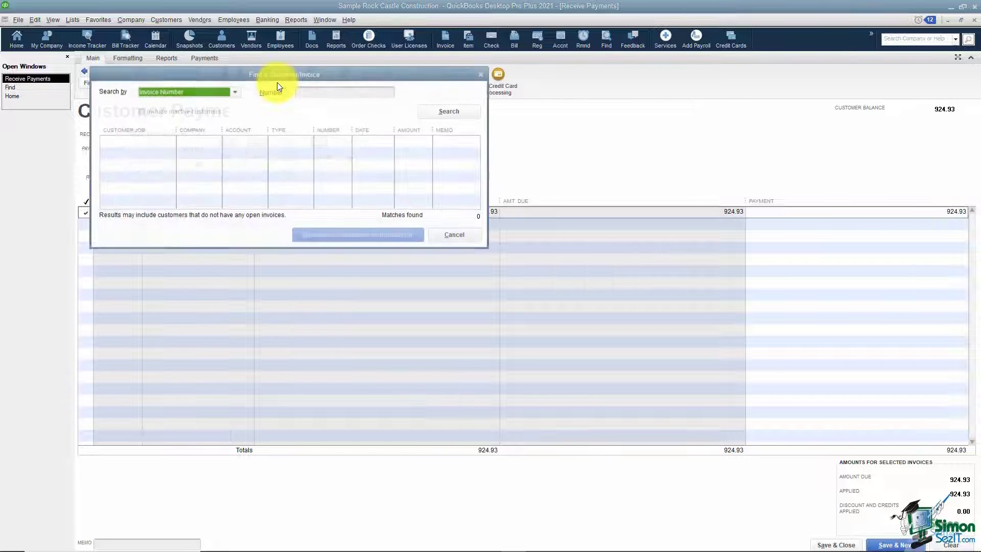
{"action": "left_click", "coordinate": [235, 92]}
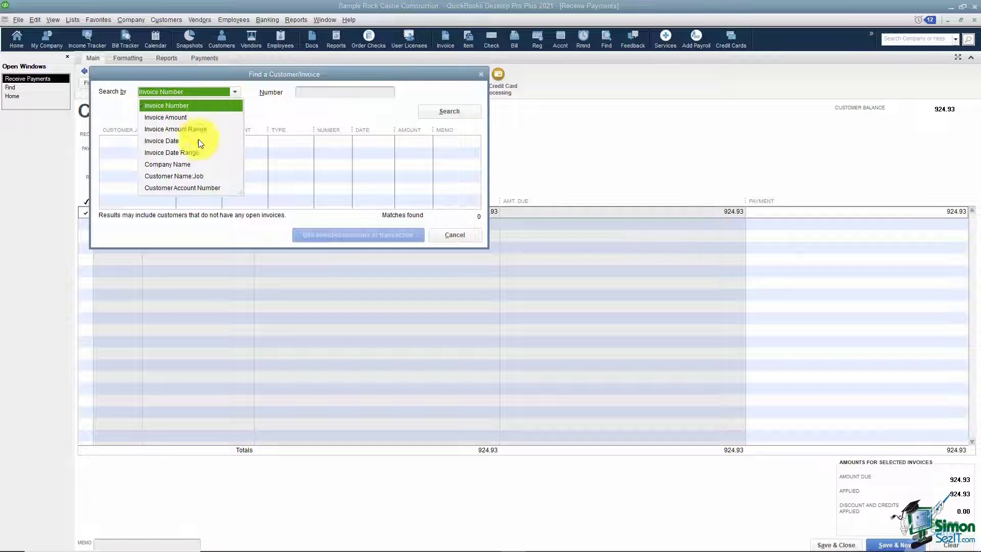
{"action": "left_click", "coordinate": [253, 110]}
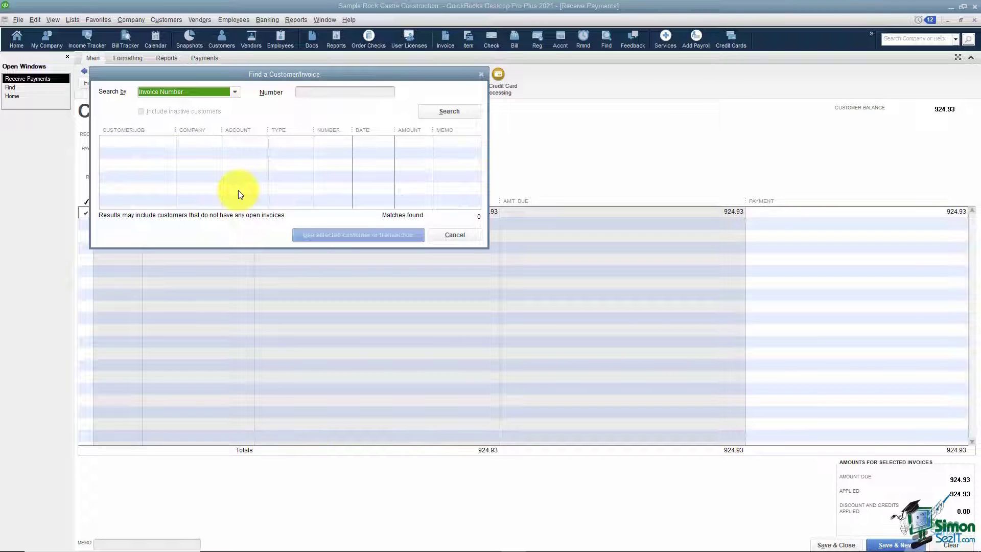
{"action": "left_click", "coordinate": [439, 235]}
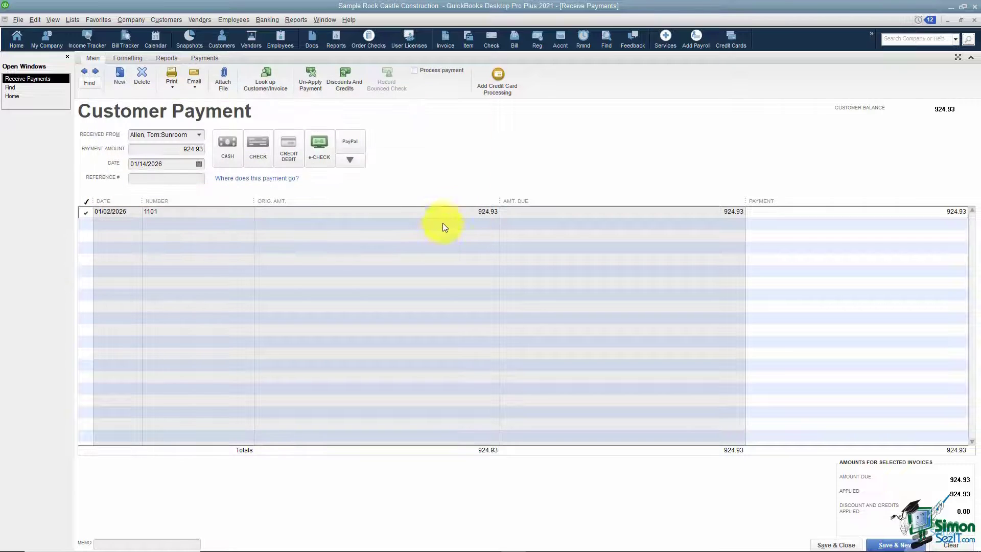
{"action": "left_click", "coordinate": [316, 84]}
- Re-apply 924.93 to invoice 1101, leave Discounts and Credits unchanged, and view the Formatting options
{"action": "left_click", "coordinate": [86, 214]}
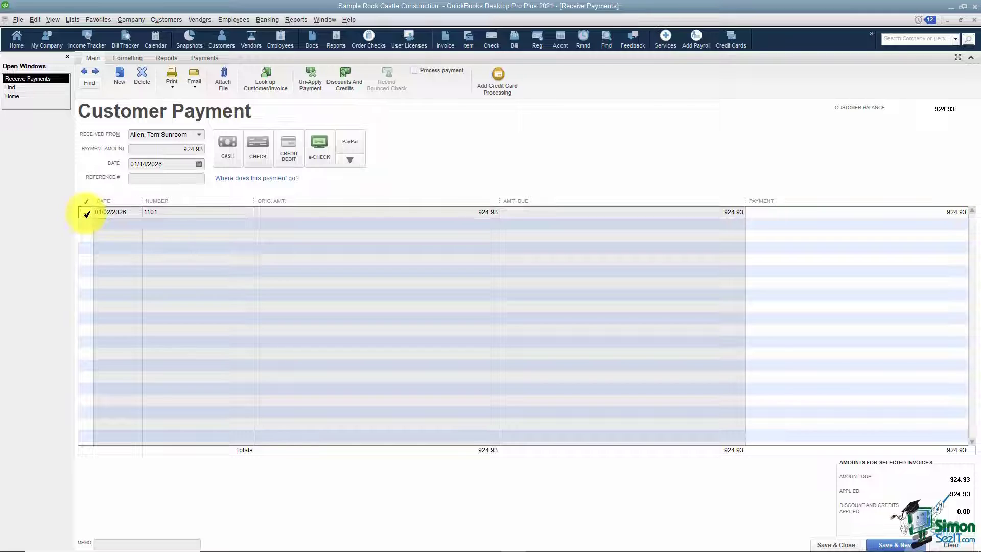
{"action": "left_click", "coordinate": [346, 92]}
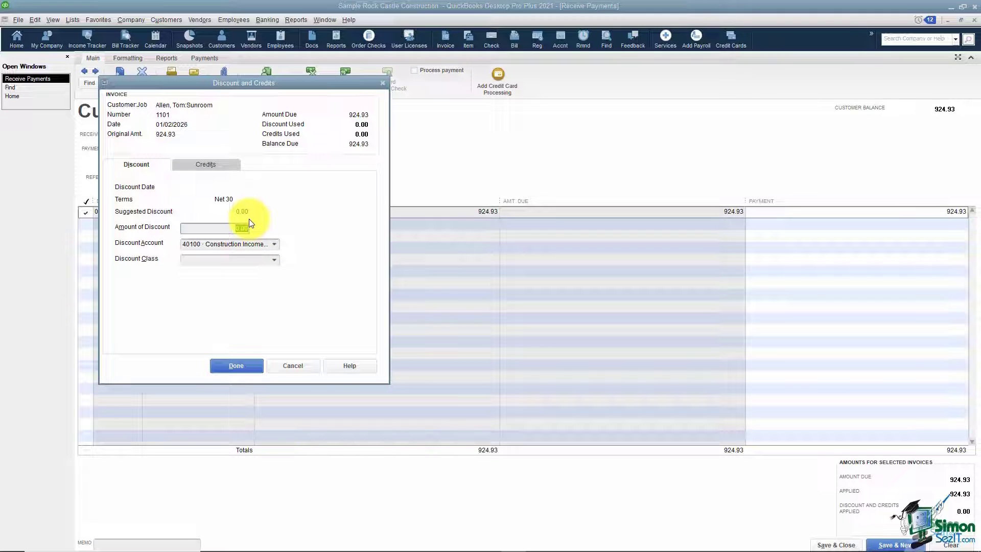
{"action": "left_click", "coordinate": [282, 367]}
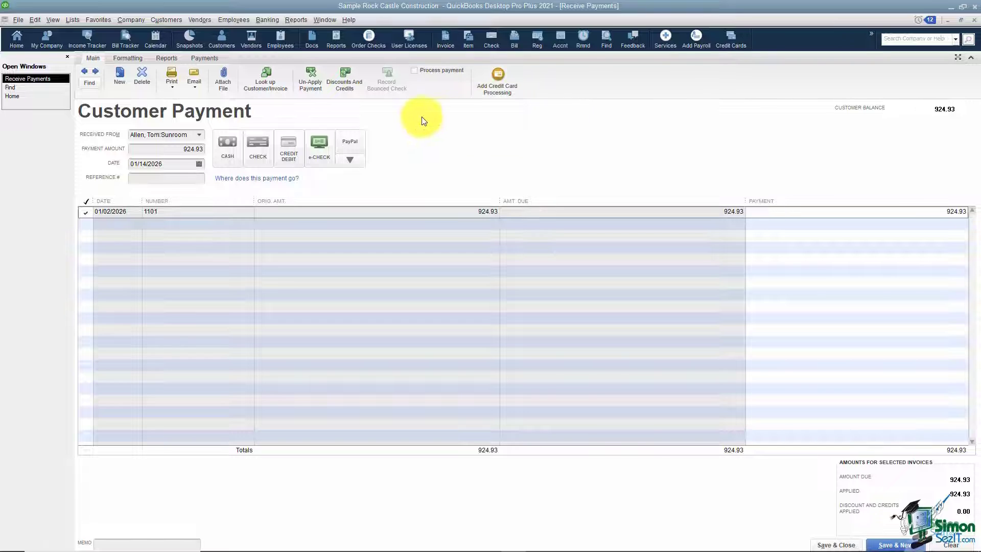
{"action": "left_click", "coordinate": [127, 58]}
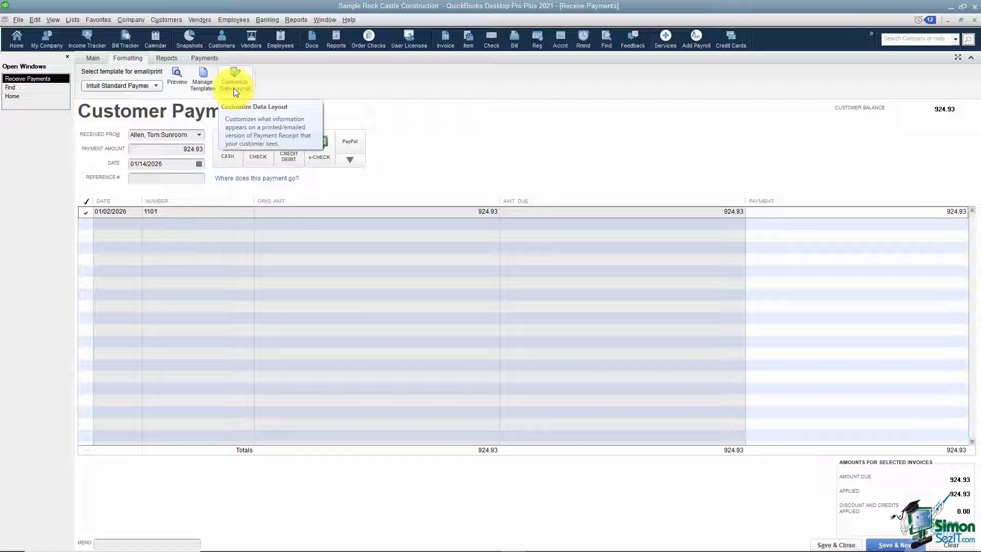
- Browse the Reports and Payments ribbon tabs, then return to the Main tab
{"action": "left_click", "coordinate": [164, 58]}
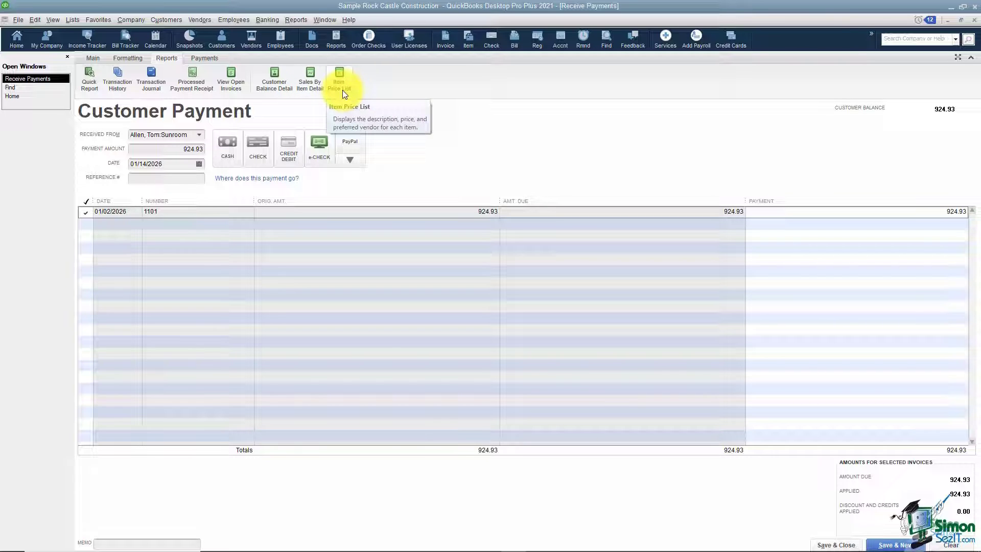
{"action": "left_click", "coordinate": [204, 58]}
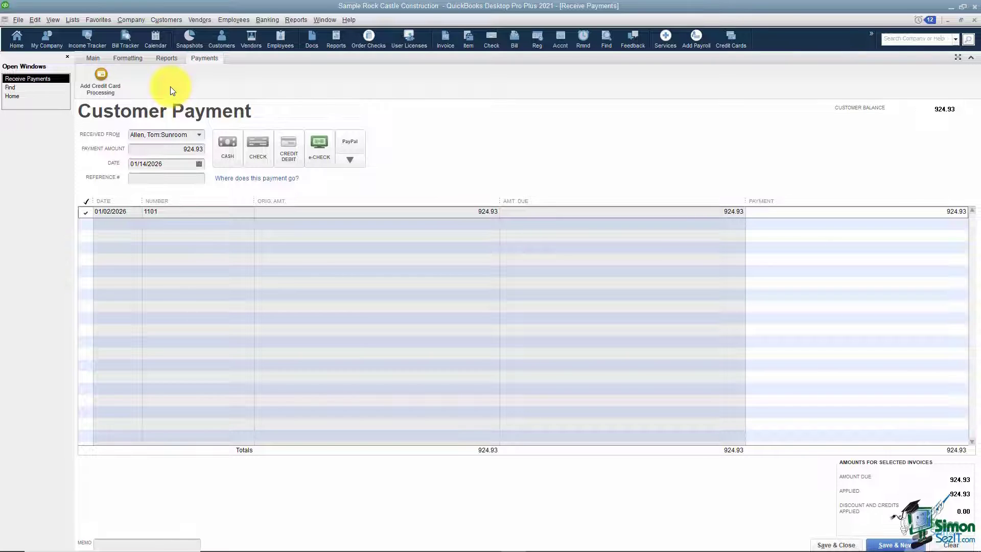
{"action": "left_click", "coordinate": [93, 57]}
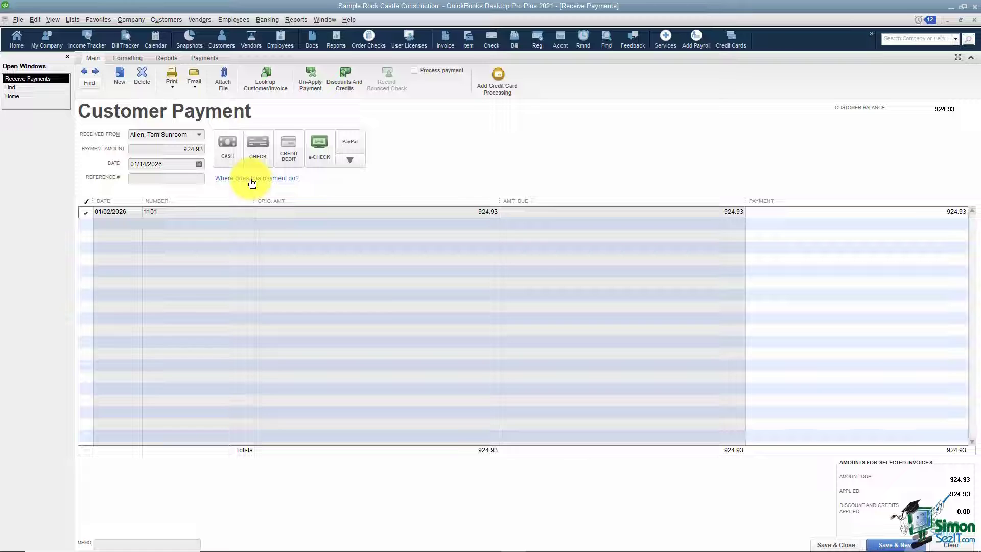
- Check the 12000 Undeposited Funds balance in the Chart of Accounts, then save and close the payment
{"action": "left_click", "coordinate": [20, 97]}
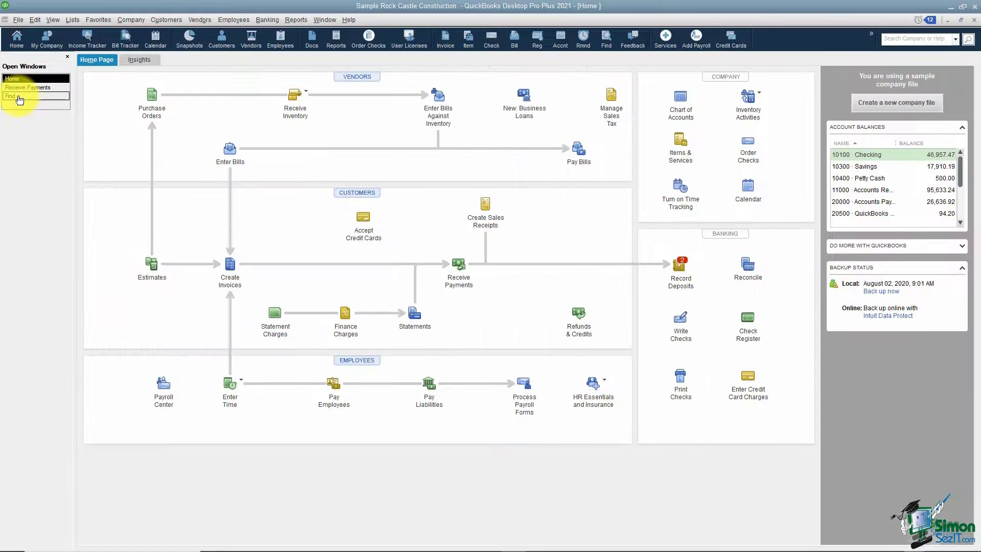
{"action": "left_click", "coordinate": [678, 111]}
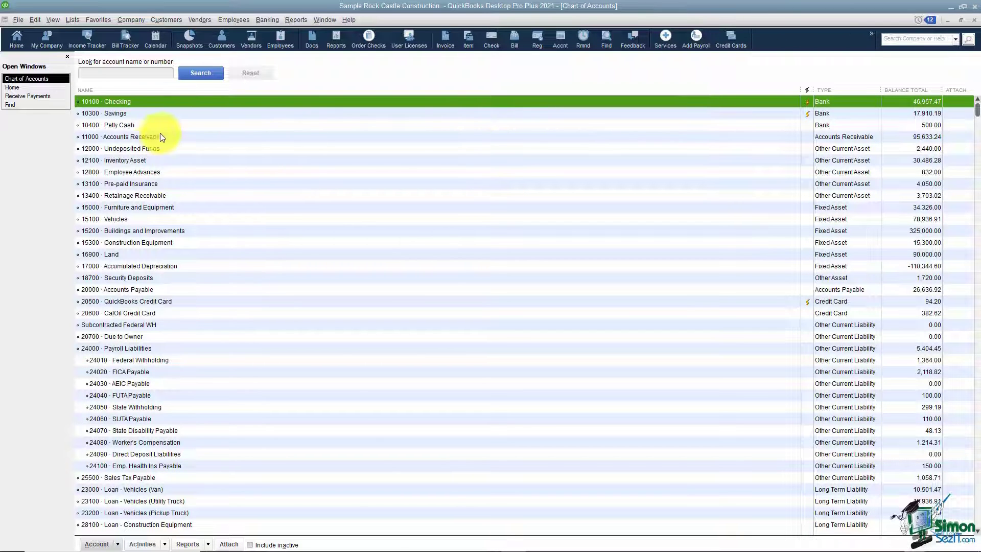
{"action": "left_click", "coordinate": [146, 151]}
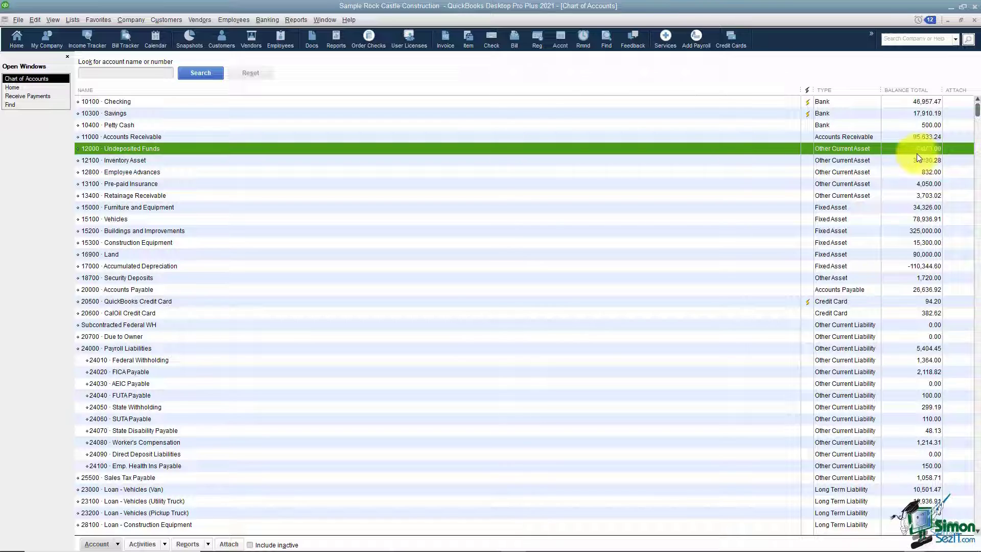
{"action": "left_click", "coordinate": [50, 96]}
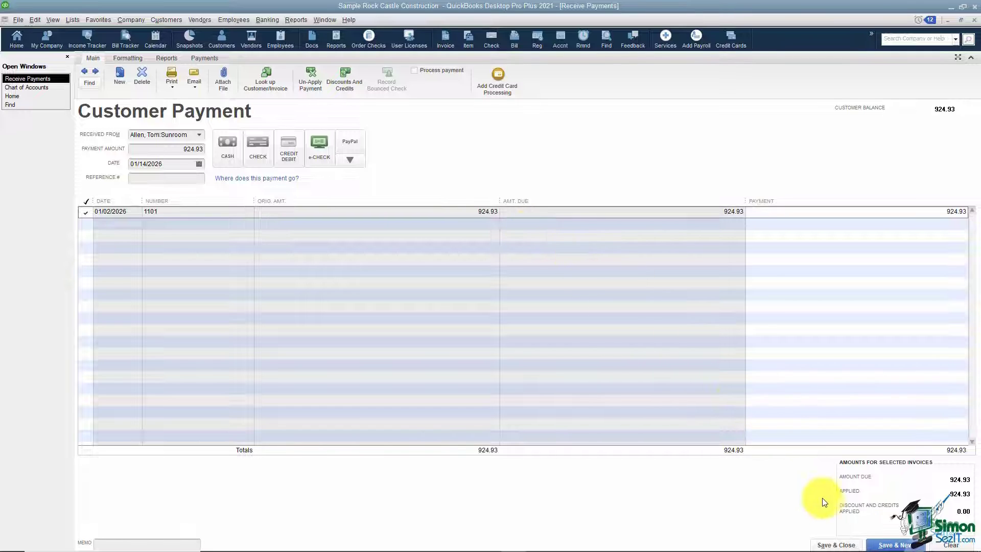
{"action": "left_click", "coordinate": [837, 545]}
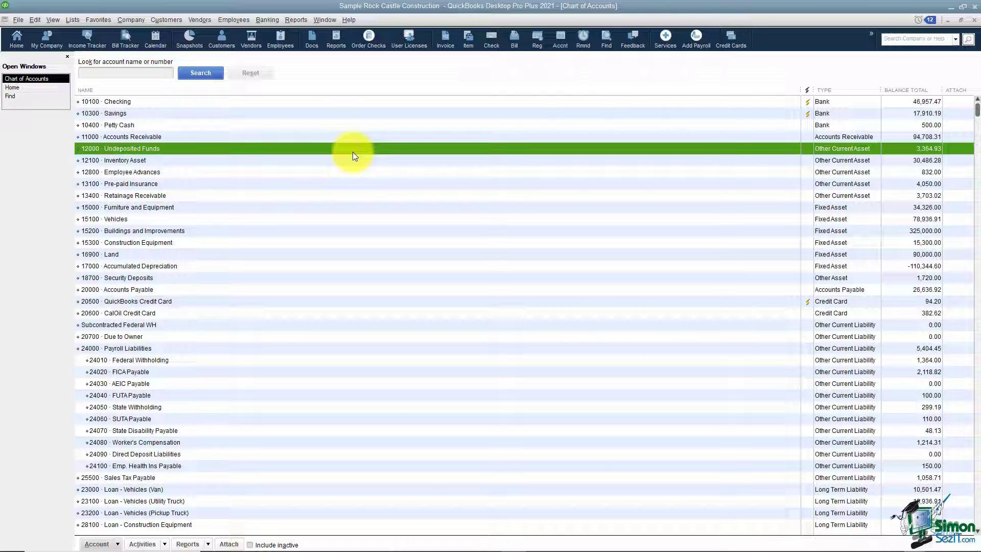
- Open the Edit menu from the Chart of Accounts
{"action": "left_click", "coordinate": [36, 20]}
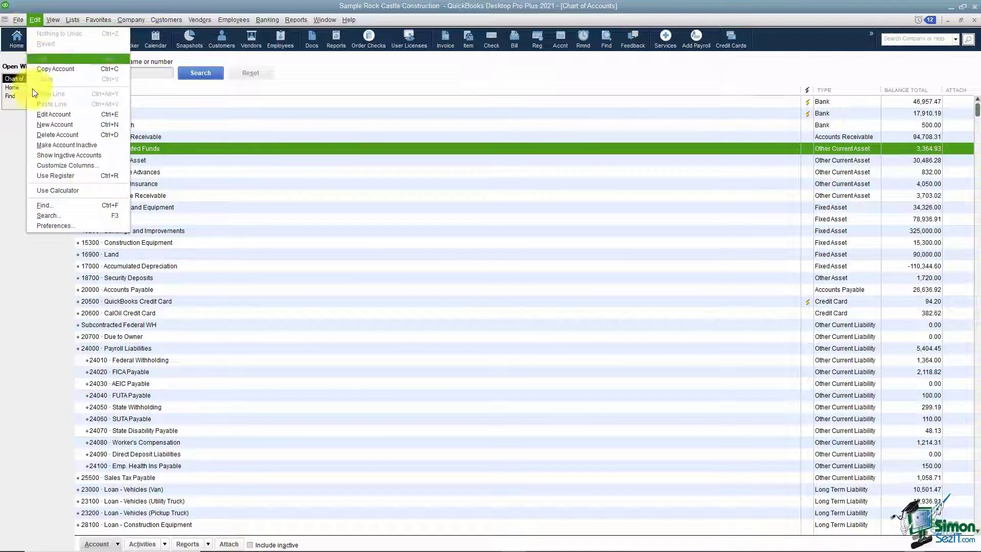
- Turn off 'Use Undeposited Funds as a default deposit to account' in company Payments preferences
{"action": "left_click", "coordinate": [46, 225]}
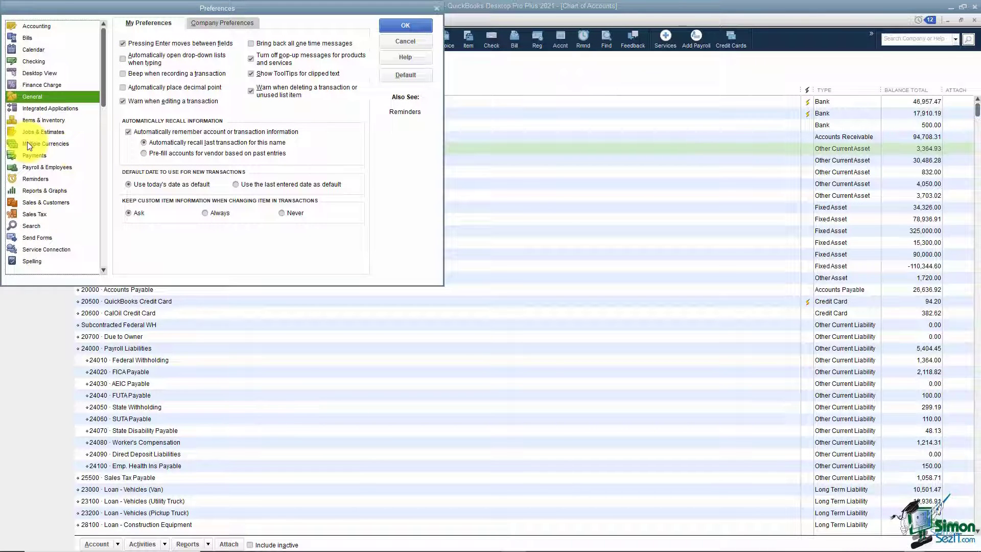
{"action": "left_click", "coordinate": [44, 155]}
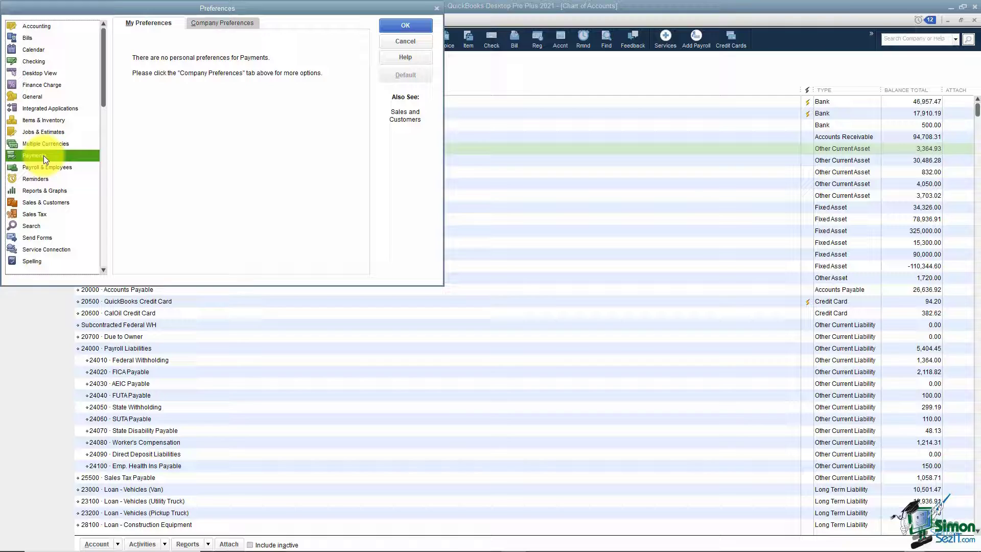
{"action": "left_click", "coordinate": [222, 23]}
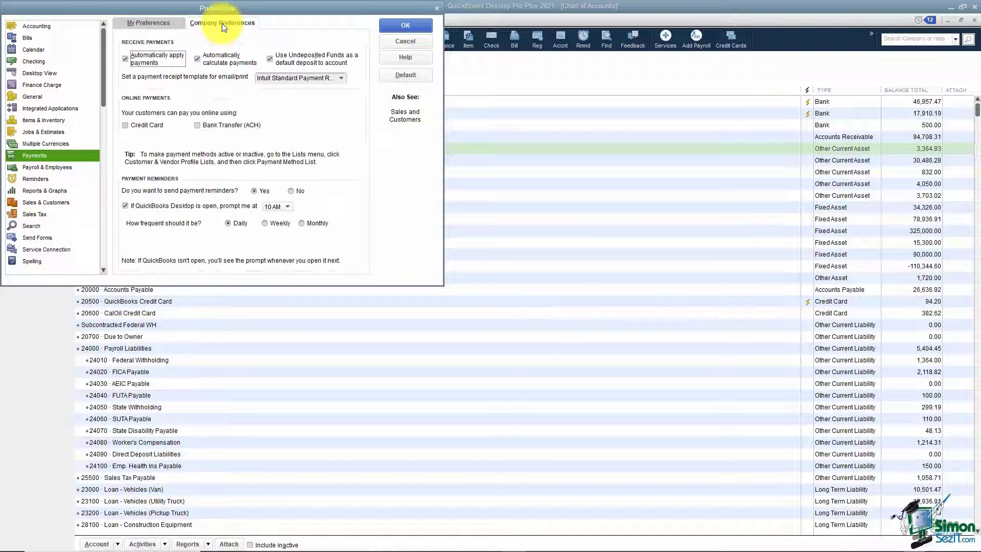
{"action": "left_click", "coordinate": [271, 61]}
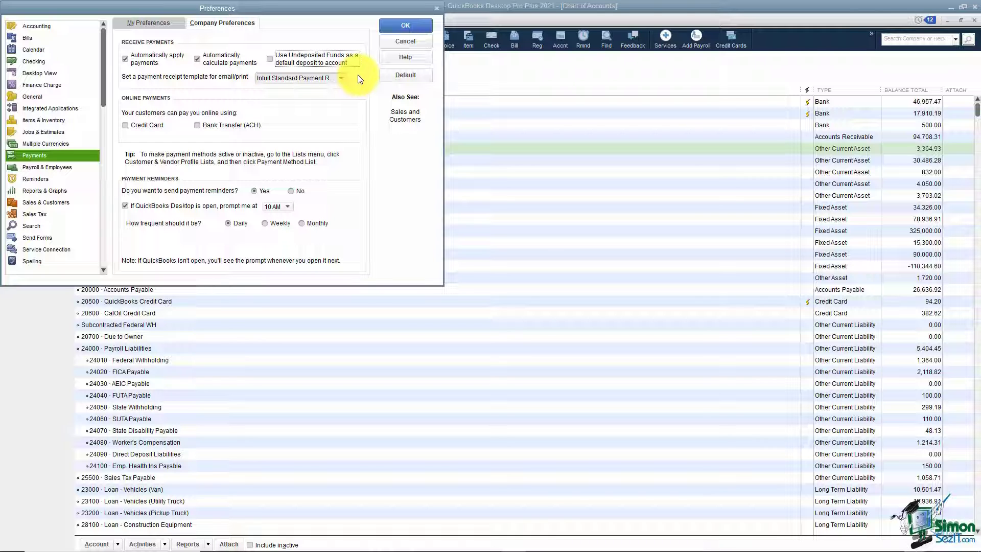
{"action": "left_click", "coordinate": [409, 27]}
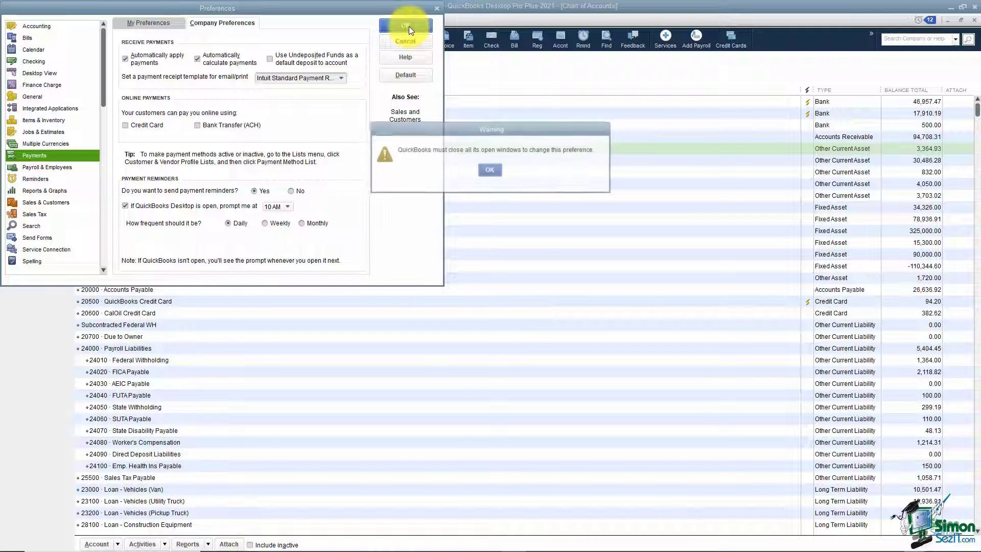
{"action": "left_click", "coordinate": [490, 170]}
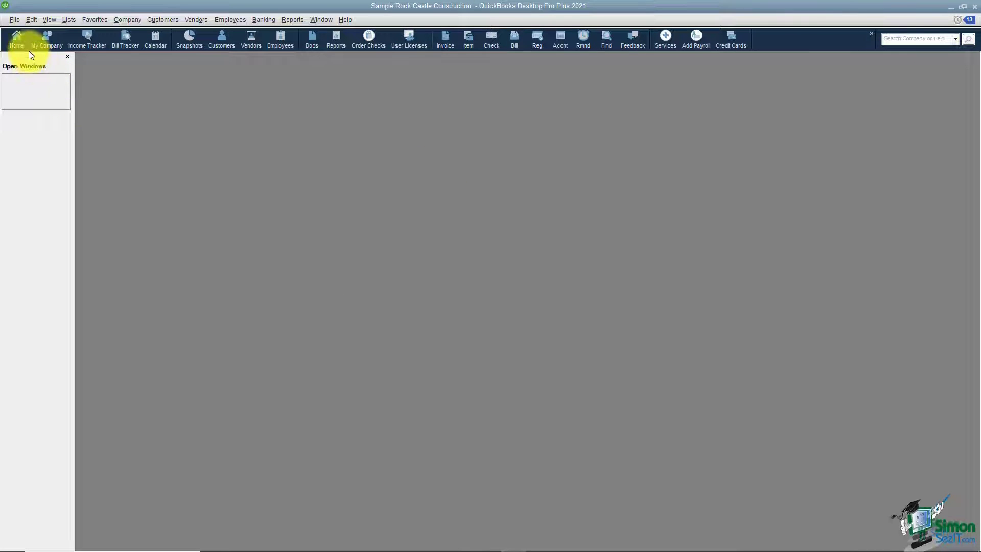
- Open the Sunroom job's existing payment from the Customer Center
{"action": "left_click", "coordinate": [17, 40]}
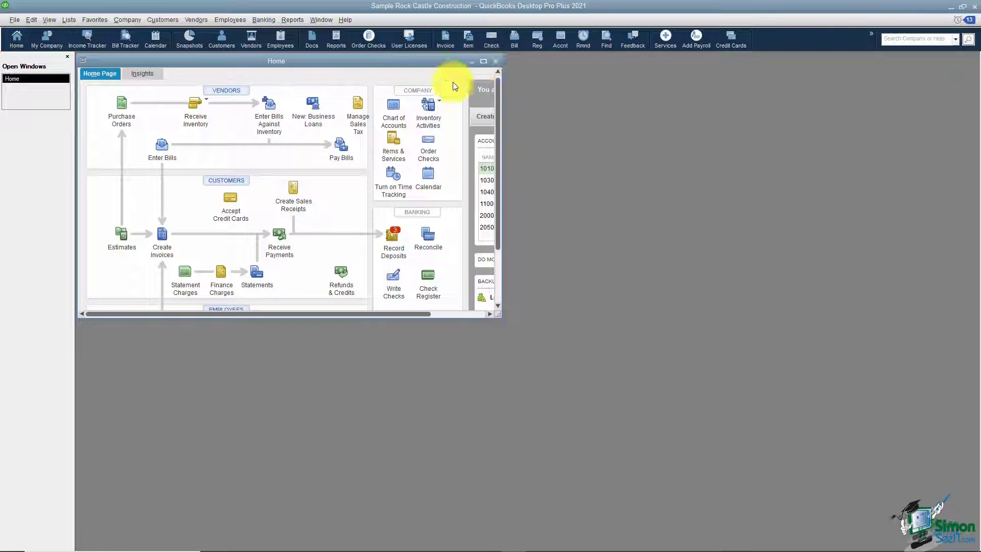
{"action": "left_click", "coordinate": [483, 64]}
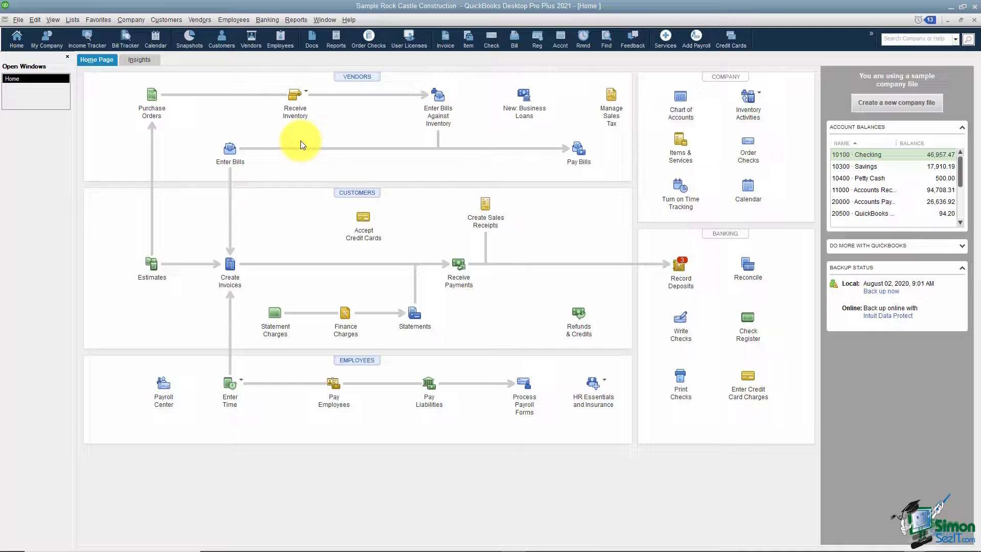
{"action": "left_click", "coordinate": [353, 192]}
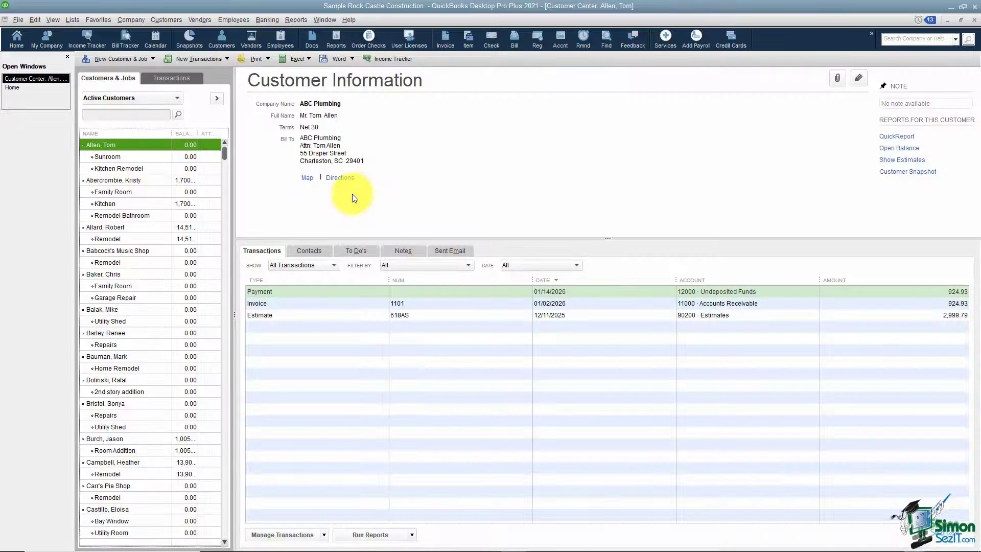
{"action": "left_click", "coordinate": [158, 155]}
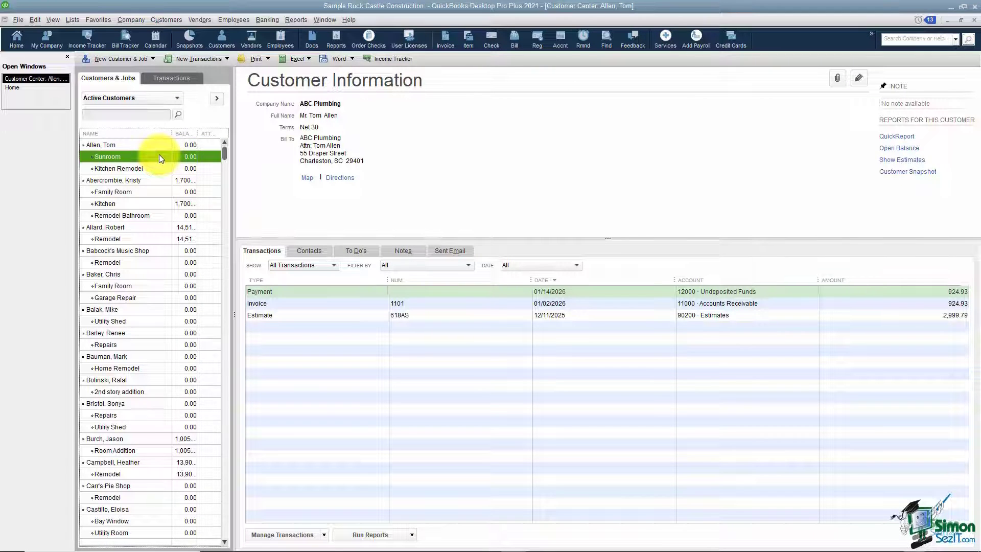
{"action": "double_click", "coordinate": [277, 292]}
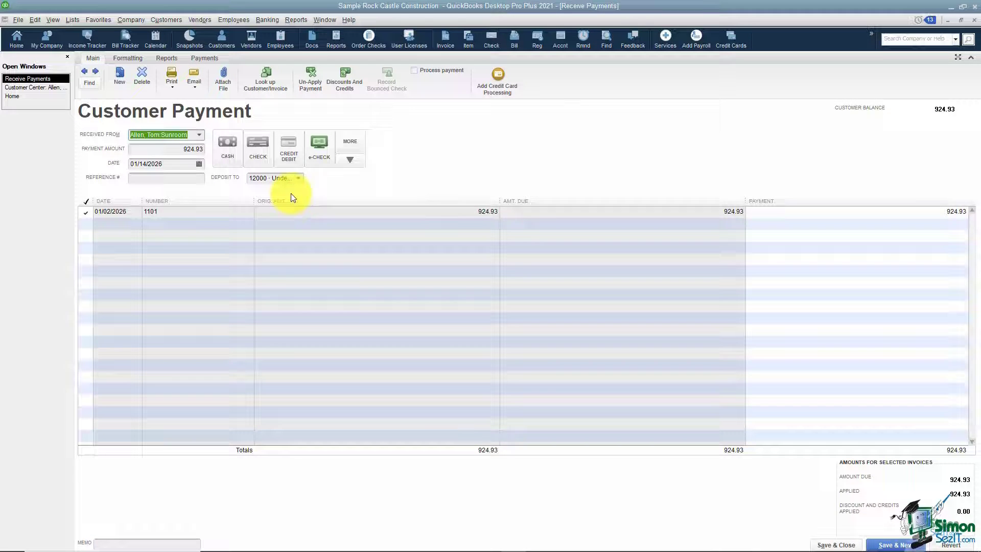
- Keep Deposit To as 12000 · Undeposited Funds, save the payment, and return Home
{"action": "left_click", "coordinate": [298, 178]}
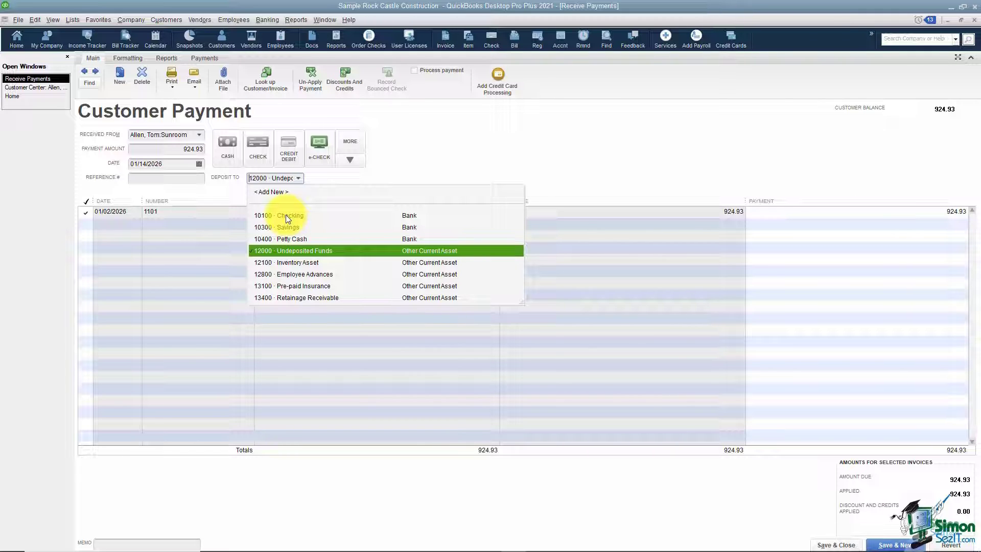
{"action": "left_click", "coordinate": [385, 172]}
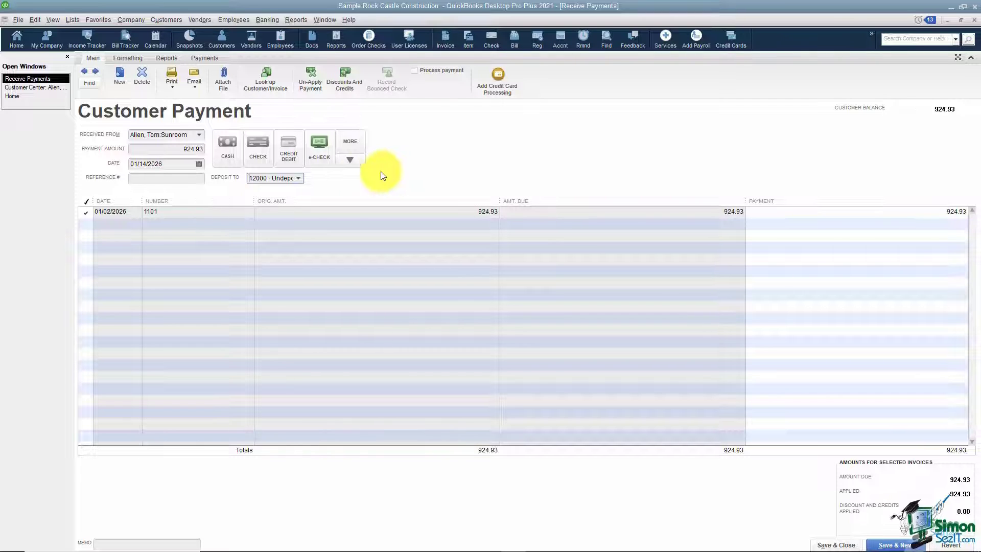
{"action": "left_click", "coordinate": [298, 179]}
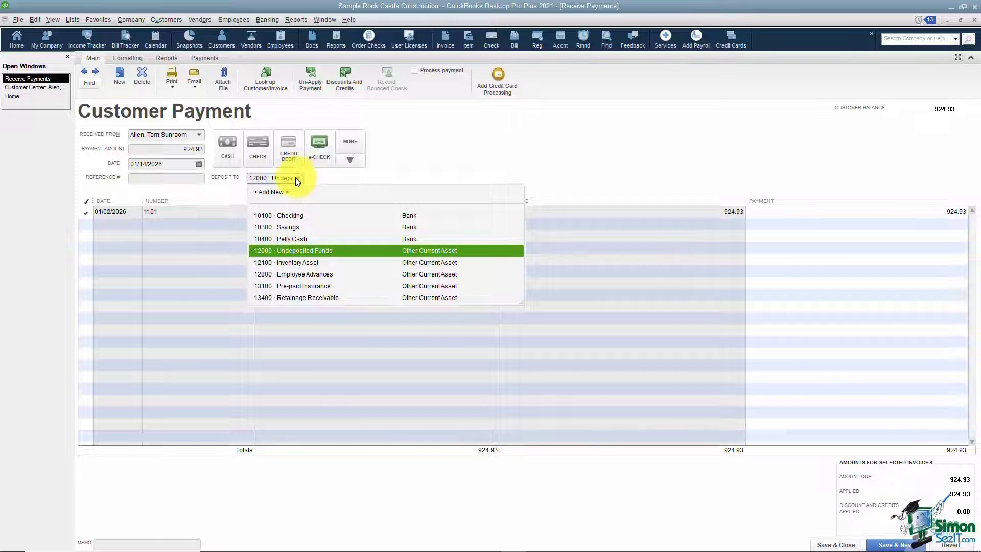
{"action": "left_click", "coordinate": [293, 251]}
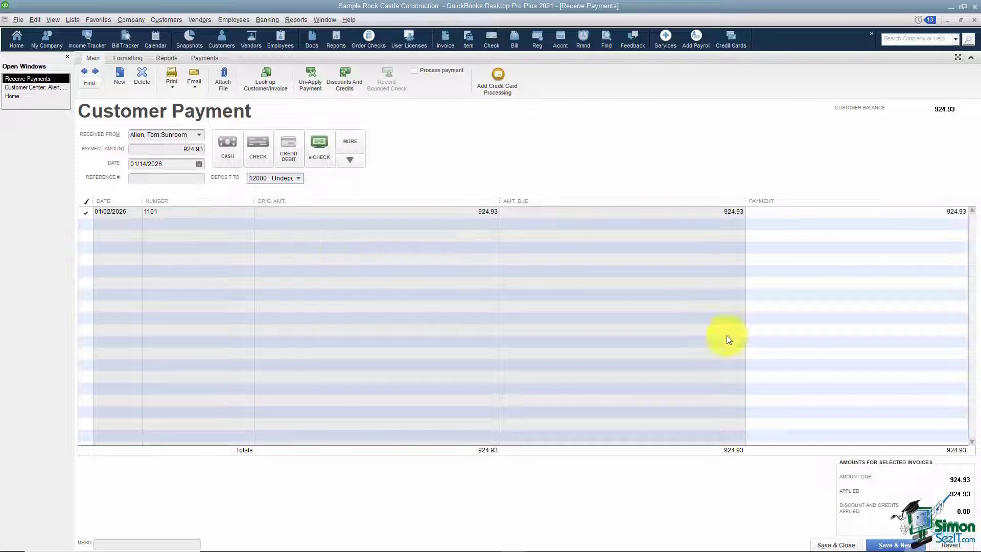
{"action": "left_click", "coordinate": [839, 545]}
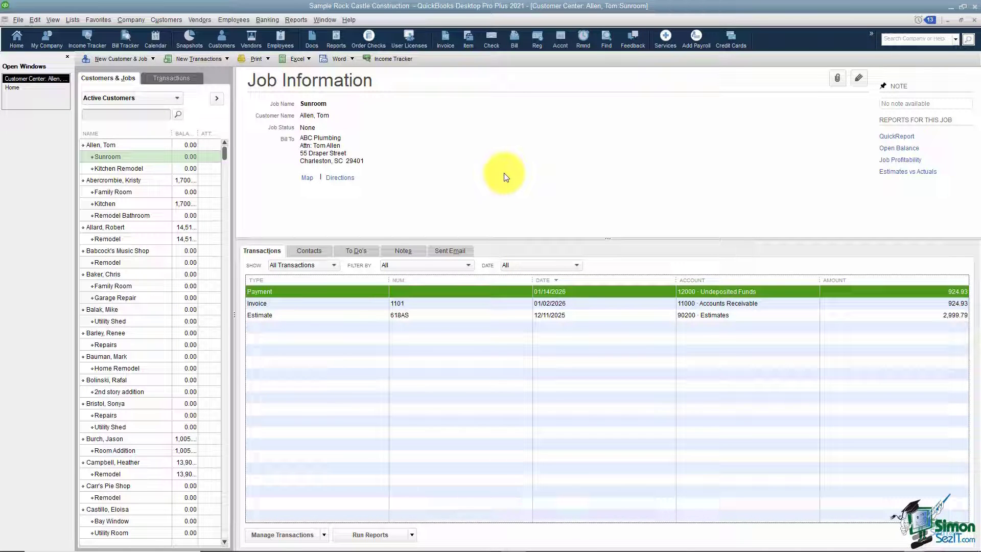
{"action": "left_click", "coordinate": [11, 87]}
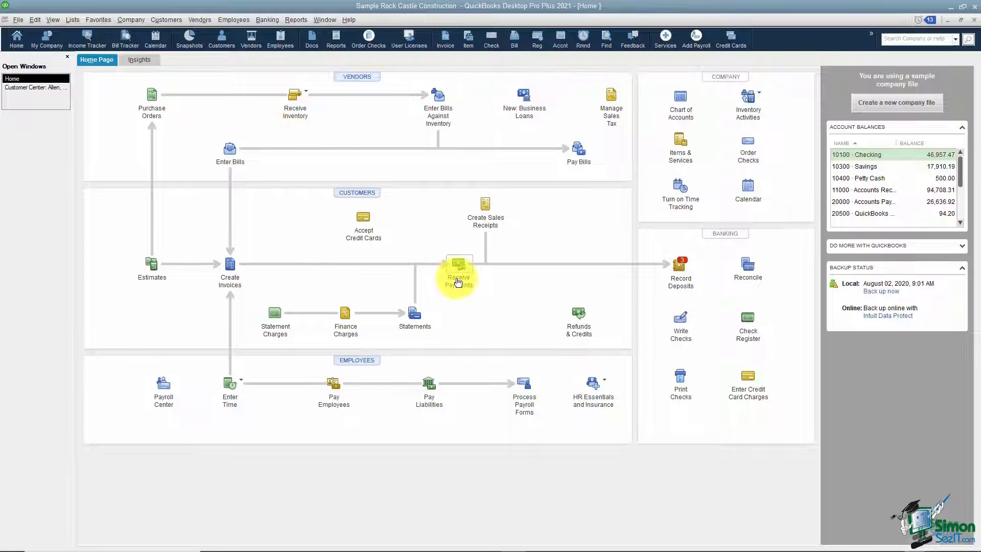
- Record a 1,000.00 payment from the Kitchen job, dated 01/14/2026, by check number 4589, and save
{"action": "left_click", "coordinate": [457, 278]}
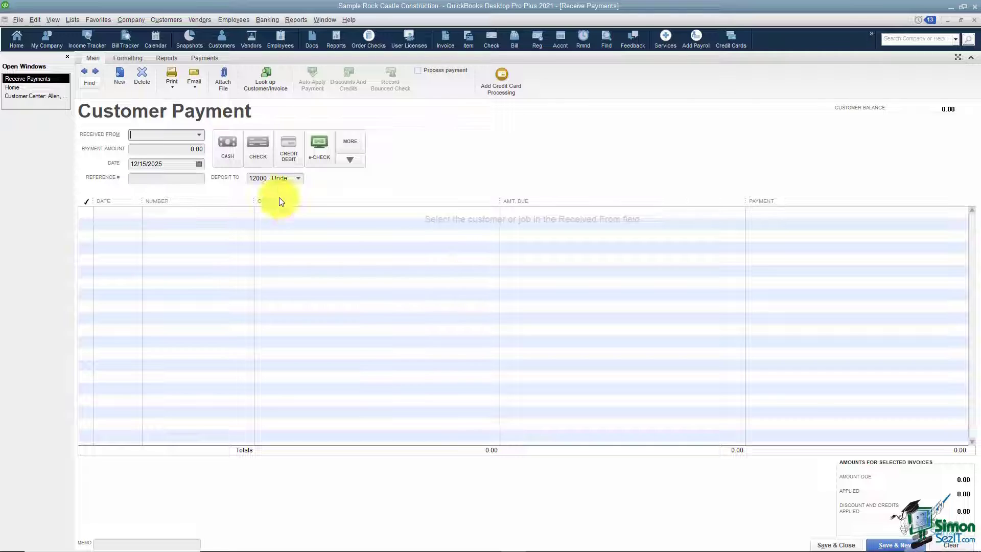
{"action": "left_click", "coordinate": [199, 135]}
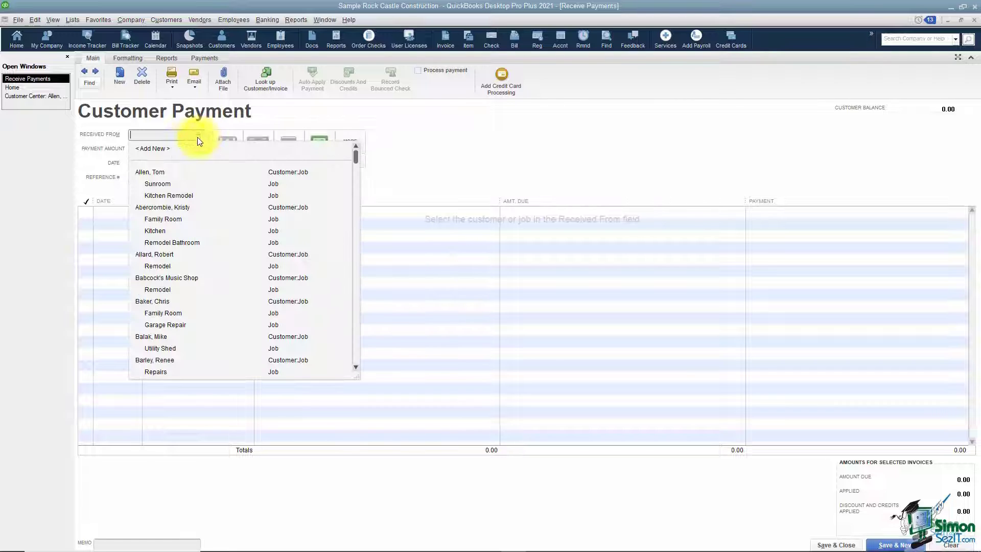
{"action": "left_click", "coordinate": [159, 232]}
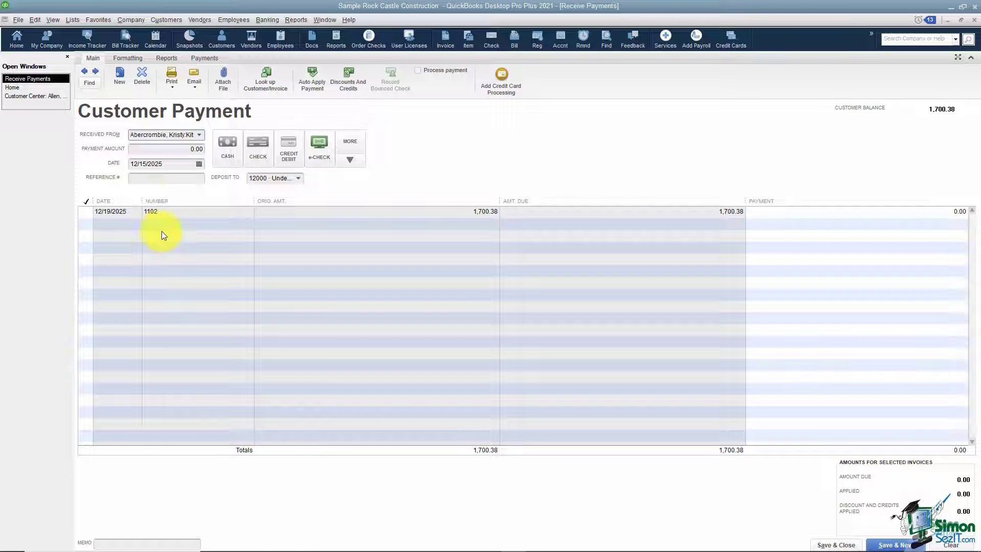
{"action": "left_click", "coordinate": [187, 149]}
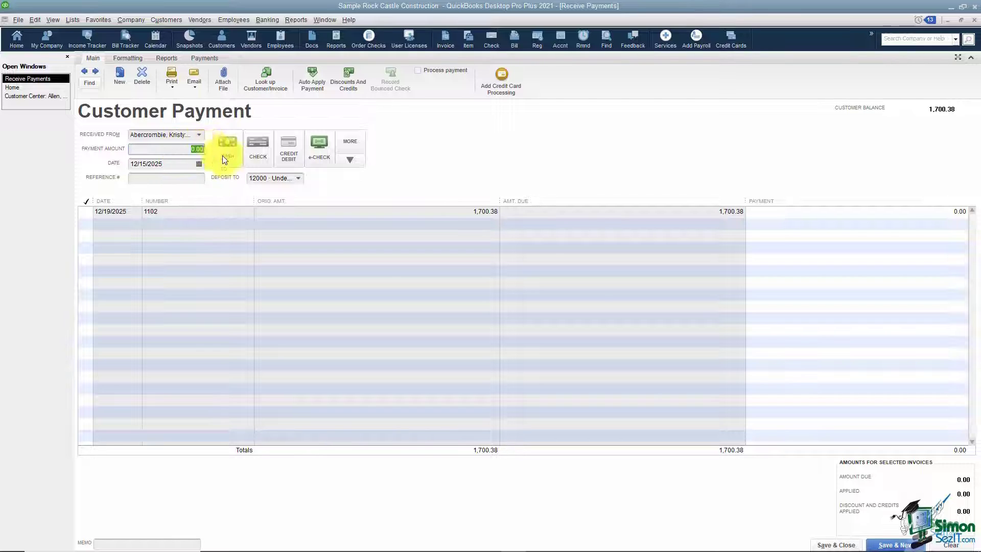
{"action": "type", "text": "1000"}
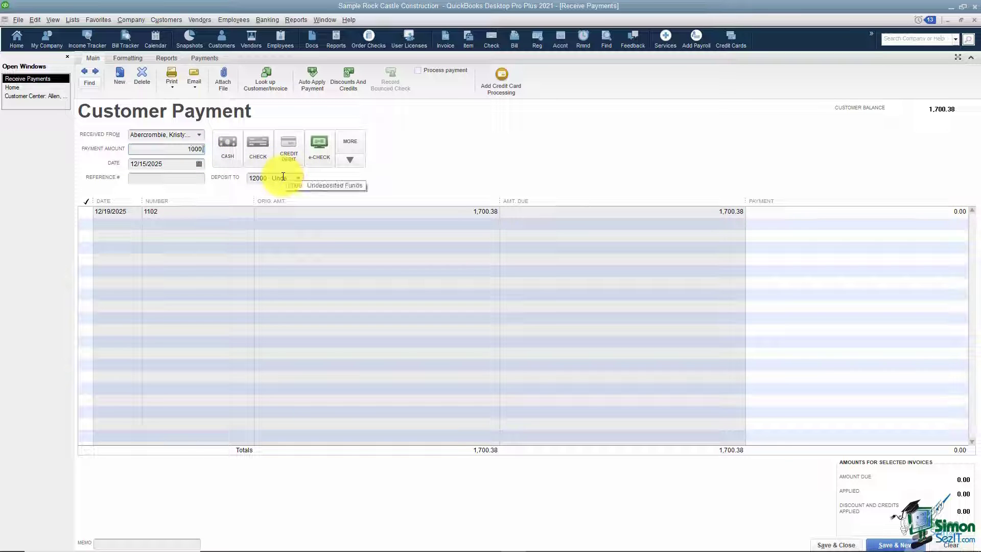
{"action": "left_click", "coordinate": [199, 164]}
{"action": "left_click", "coordinate": [213, 181]}
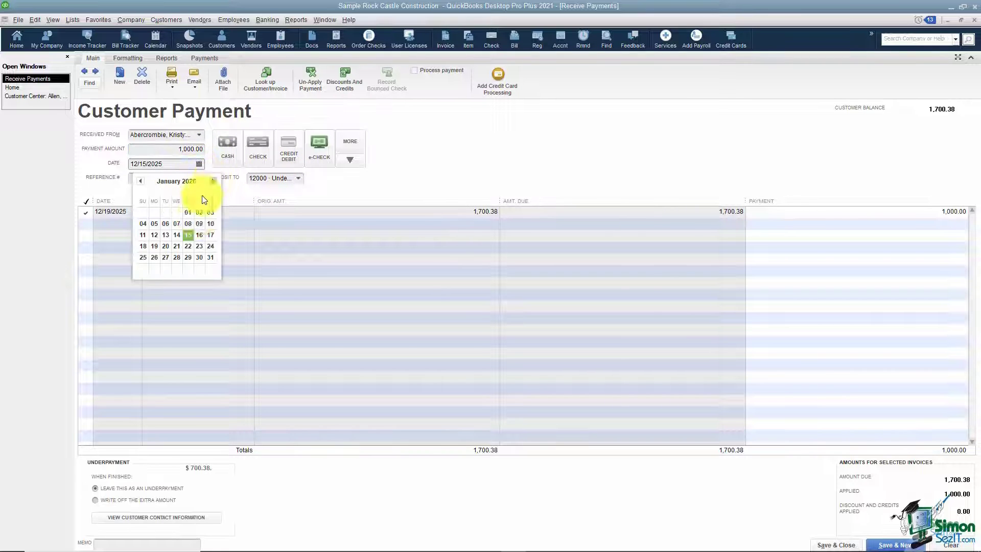
{"action": "left_click", "coordinate": [177, 236]}
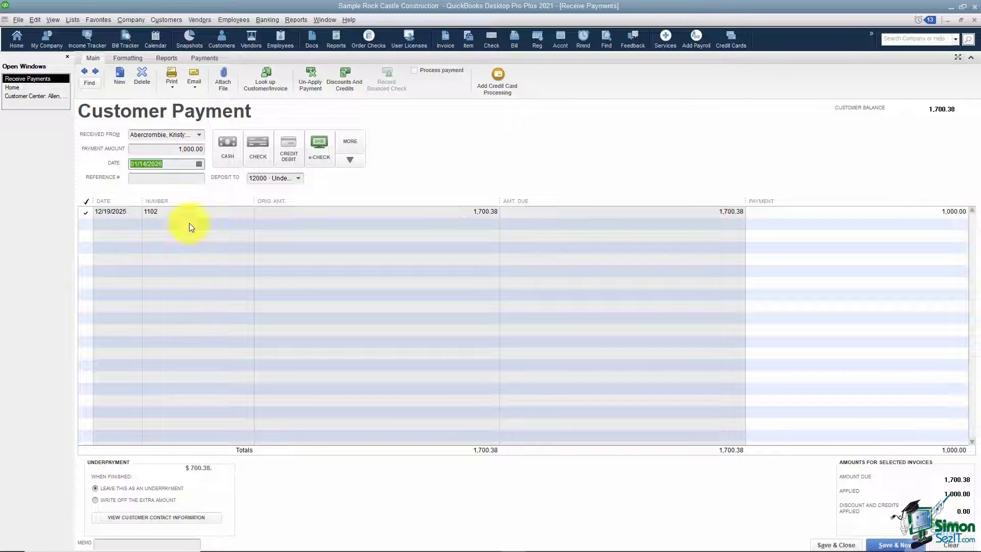
{"action": "left_click", "coordinate": [258, 157]}
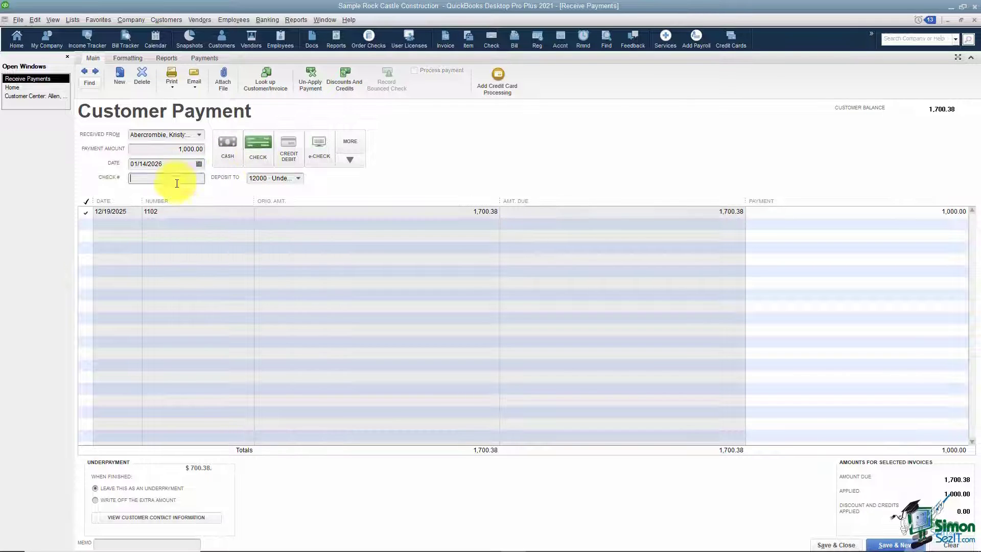
{"action": "type", "text": "4589"}
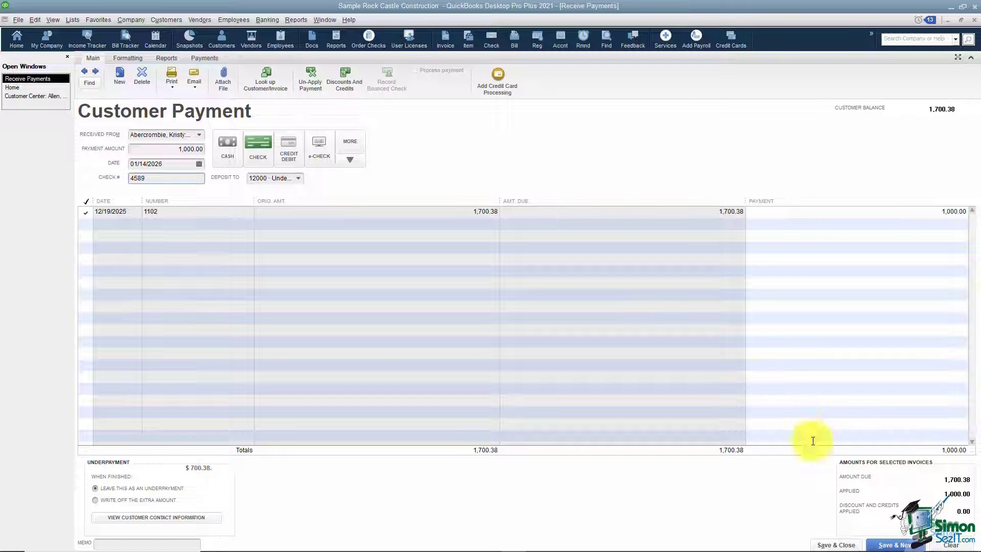
{"action": "left_click", "coordinate": [838, 545]}
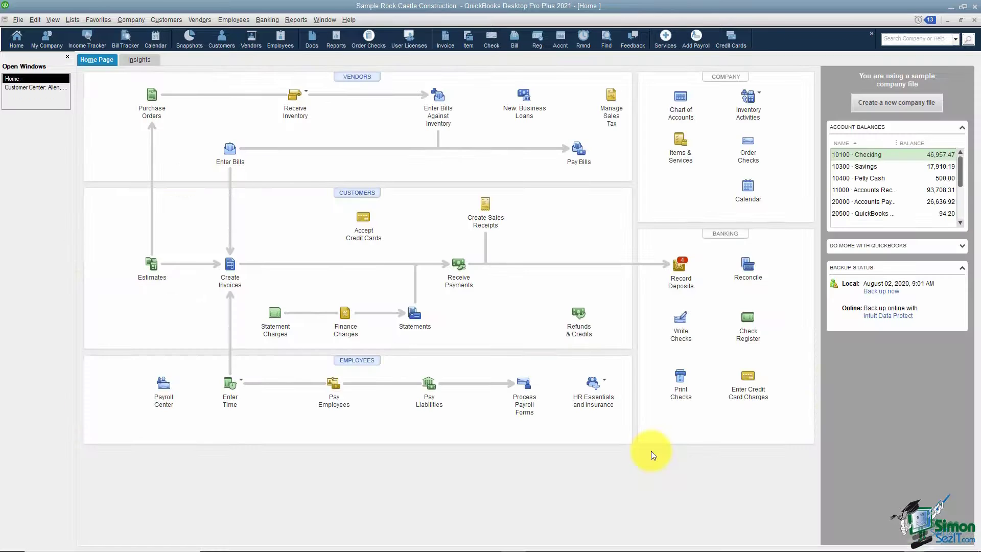
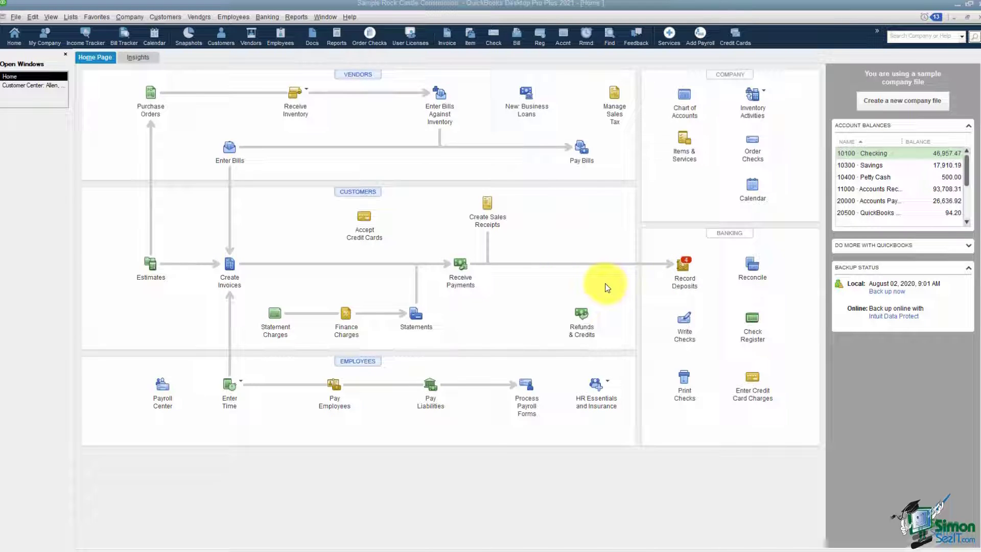
- Look up which account the customer payment form deposits to, then close the form
{"action": "left_click", "coordinate": [467, 280]}
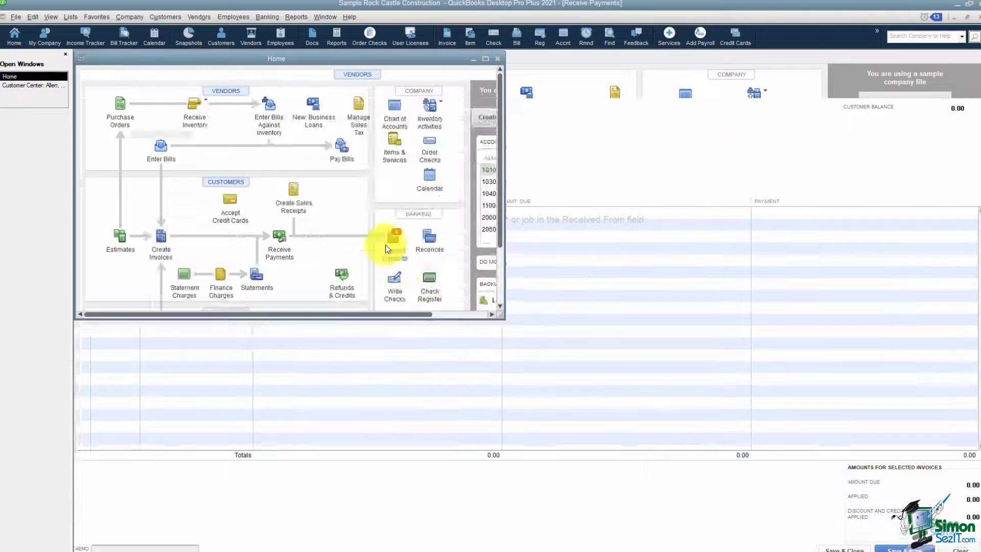
{"action": "left_click", "coordinate": [296, 177]}
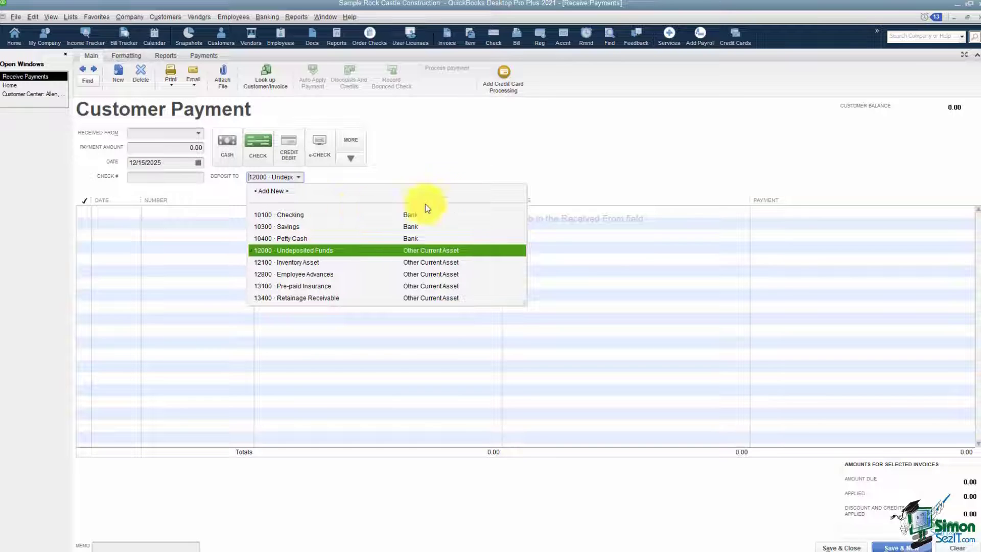
{"action": "left_click", "coordinate": [977, 17]}
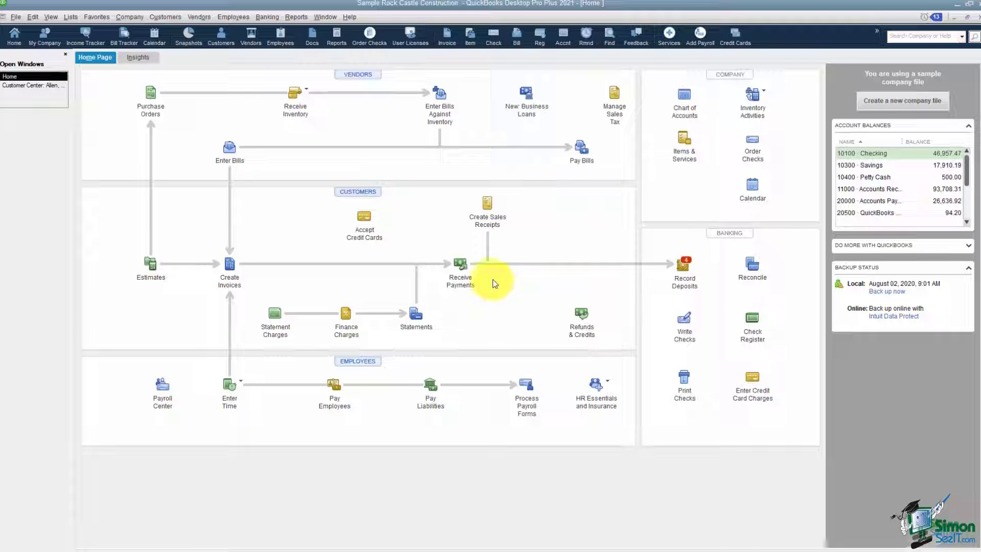
- Select the 924.93 e-check, 1,000.00 check, 12/14/2025 check and 12/15/2025 cash payments for deposit
{"action": "left_click", "coordinate": [683, 283]}
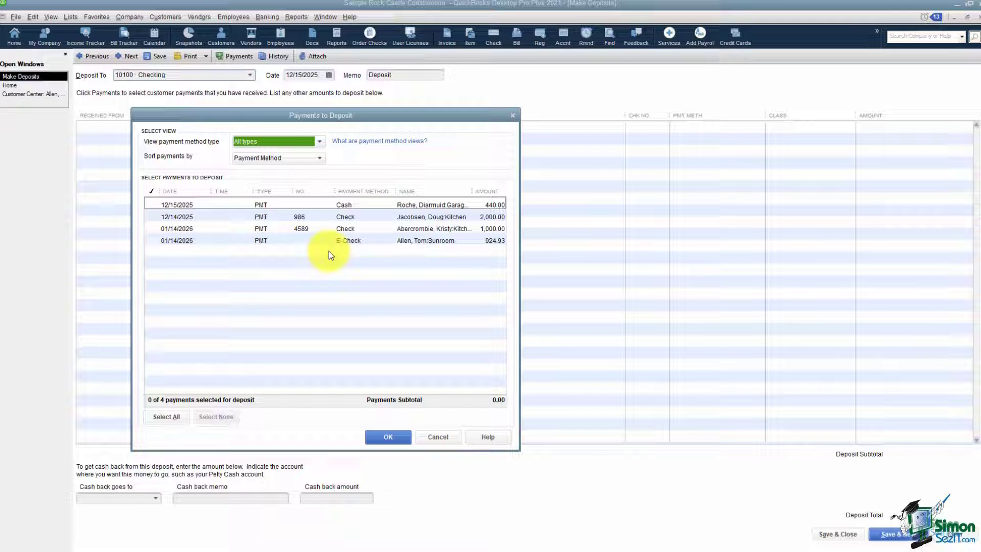
{"action": "left_click", "coordinate": [158, 240]}
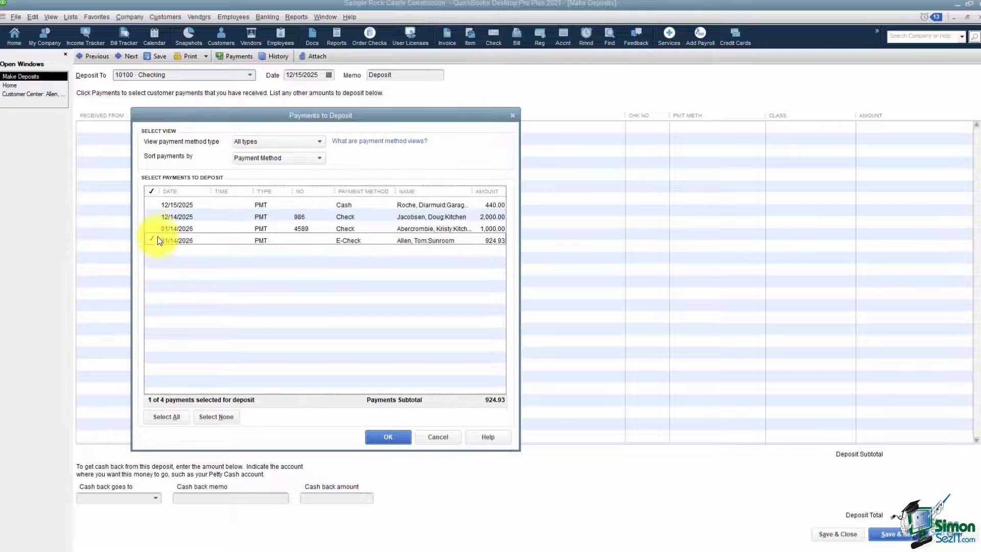
{"action": "left_click", "coordinate": [154, 228]}
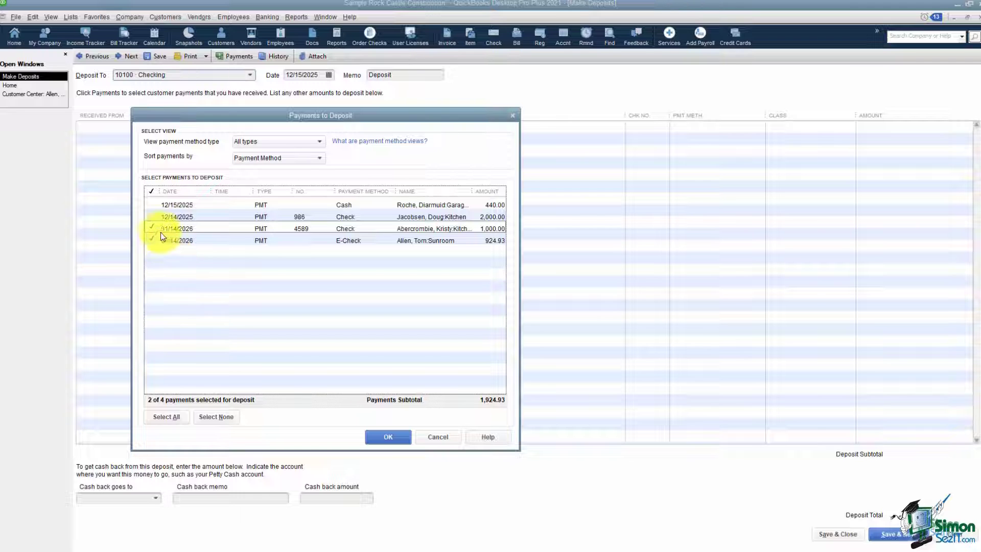
{"action": "left_click", "coordinate": [154, 209]}
{"action": "left_click", "coordinate": [154, 217]}
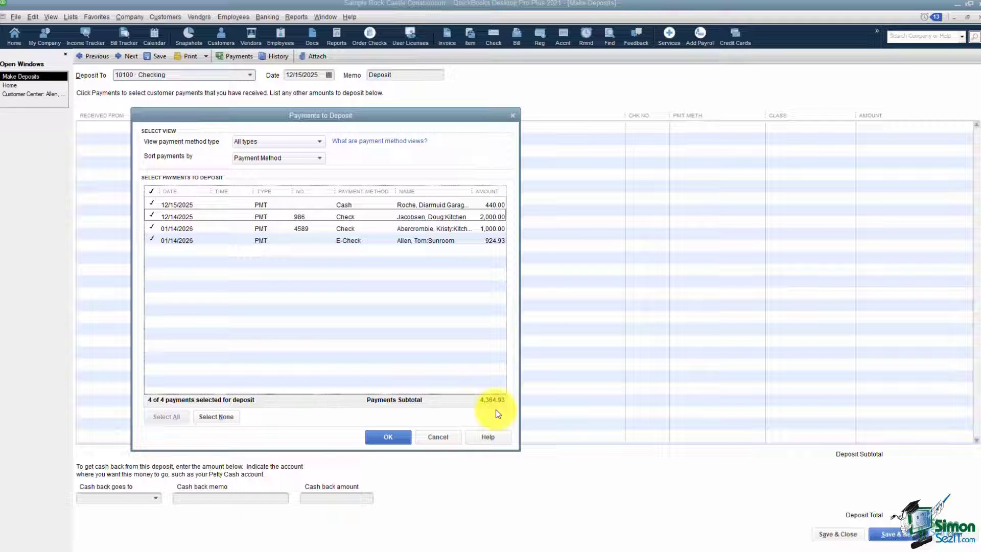
{"action": "left_click", "coordinate": [388, 437]}
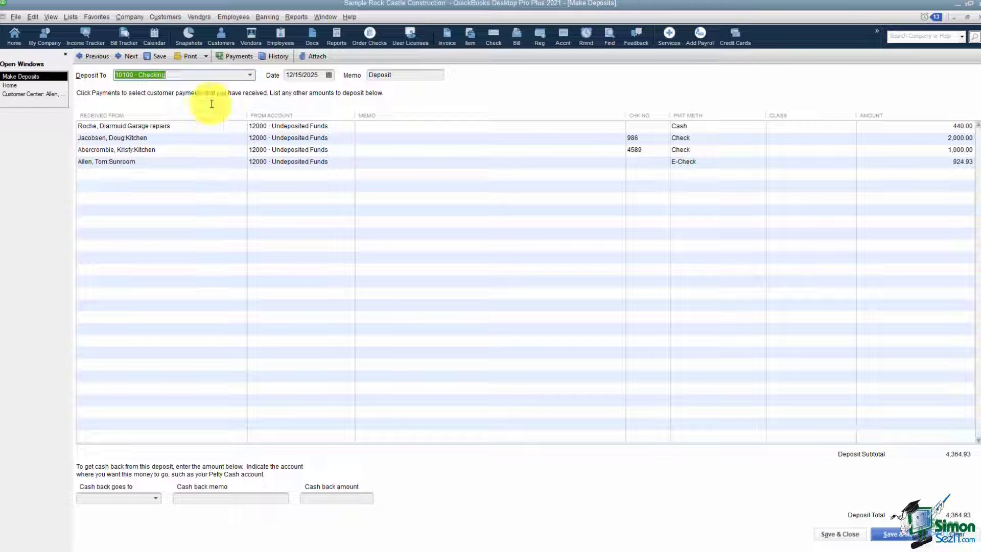
- Keep 10100 Checking as the deposit account and date the deposit 01/21/2026
{"action": "left_click", "coordinate": [252, 77]}
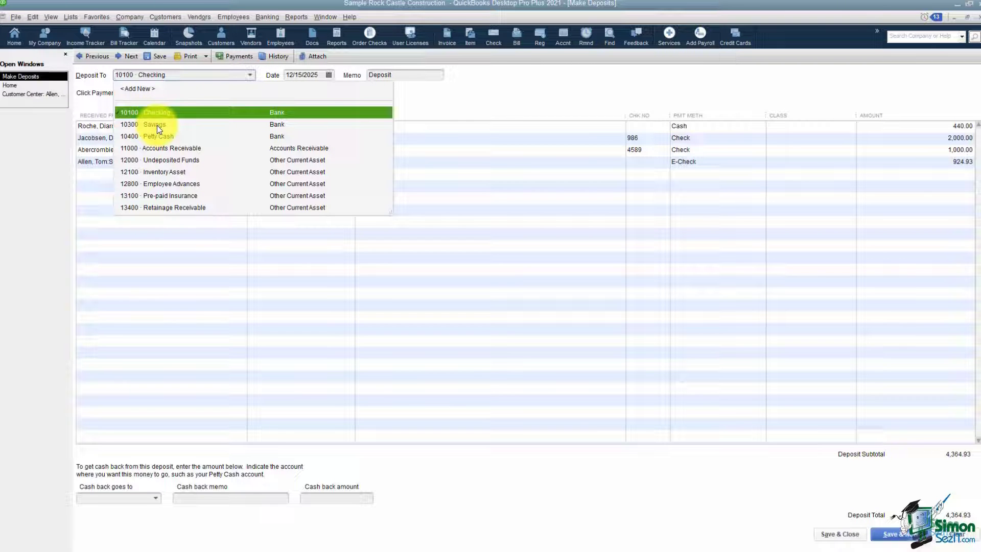
{"action": "left_click", "coordinate": [179, 117]}
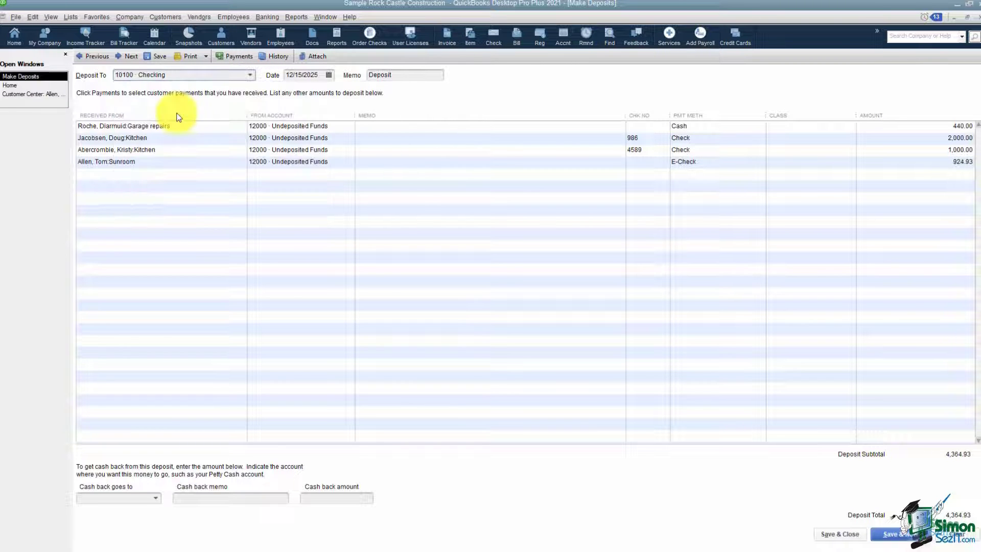
{"action": "left_click", "coordinate": [328, 76]}
{"action": "left_click", "coordinate": [369, 92]}
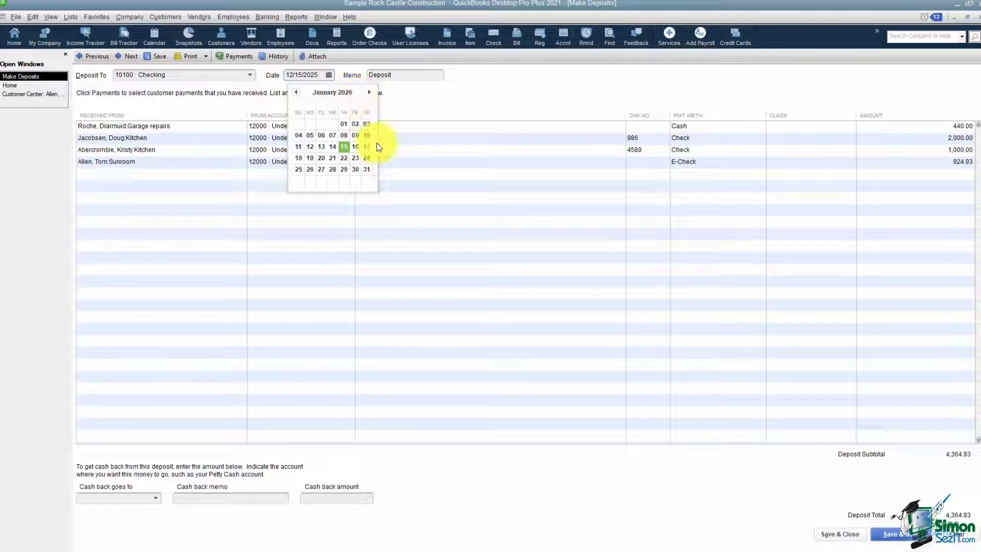
{"action": "left_click", "coordinate": [332, 158]}
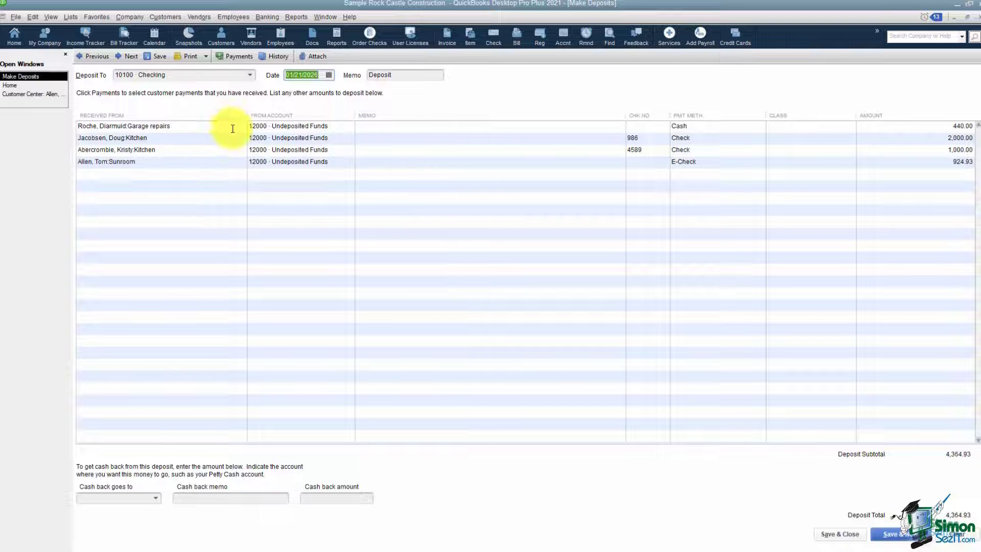
- Review the From Account cells of the four payment lines, reopening the first line's account list
{"action": "left_click", "coordinate": [340, 126]}
{"action": "left_click", "coordinate": [340, 138]}
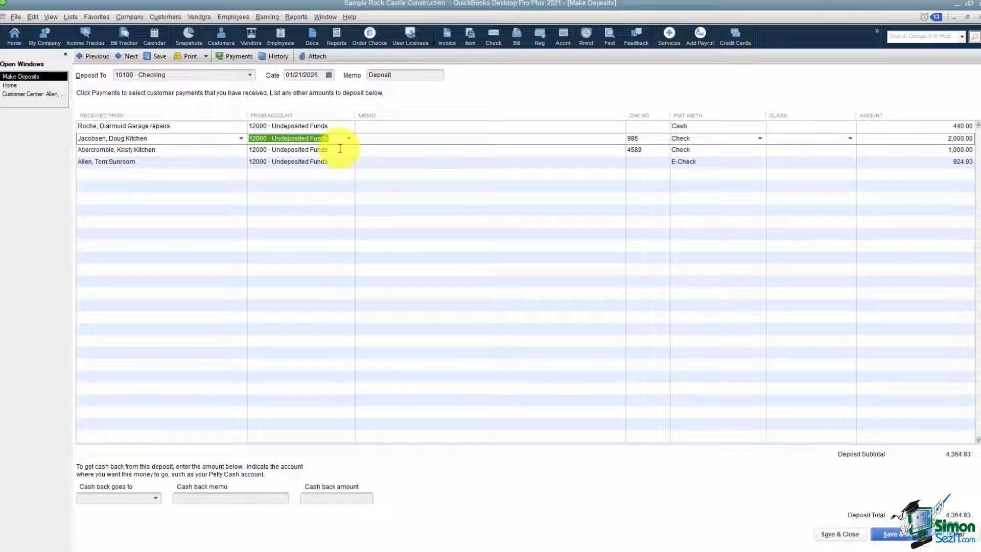
{"action": "left_click", "coordinate": [340, 150]}
{"action": "left_click", "coordinate": [340, 161]}
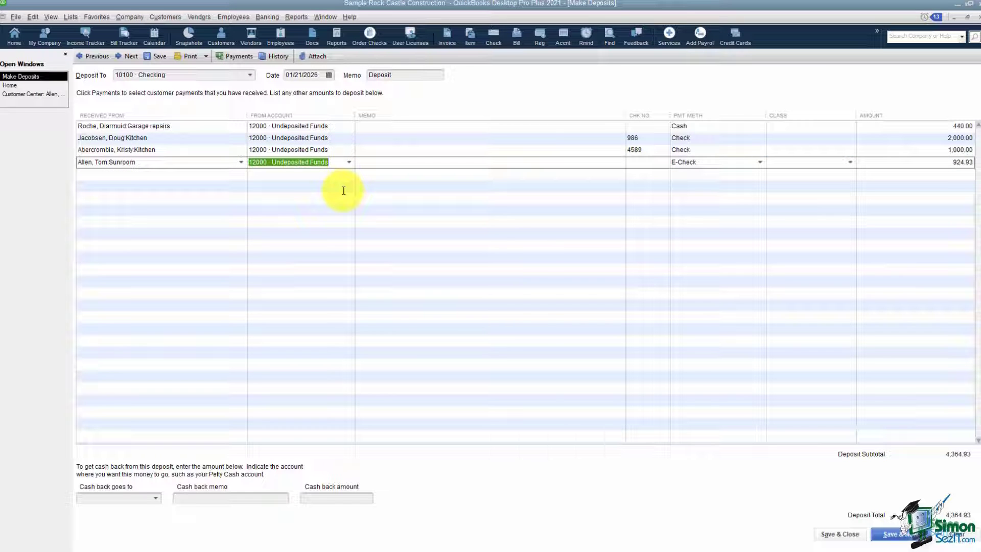
{"action": "left_click", "coordinate": [347, 126]}
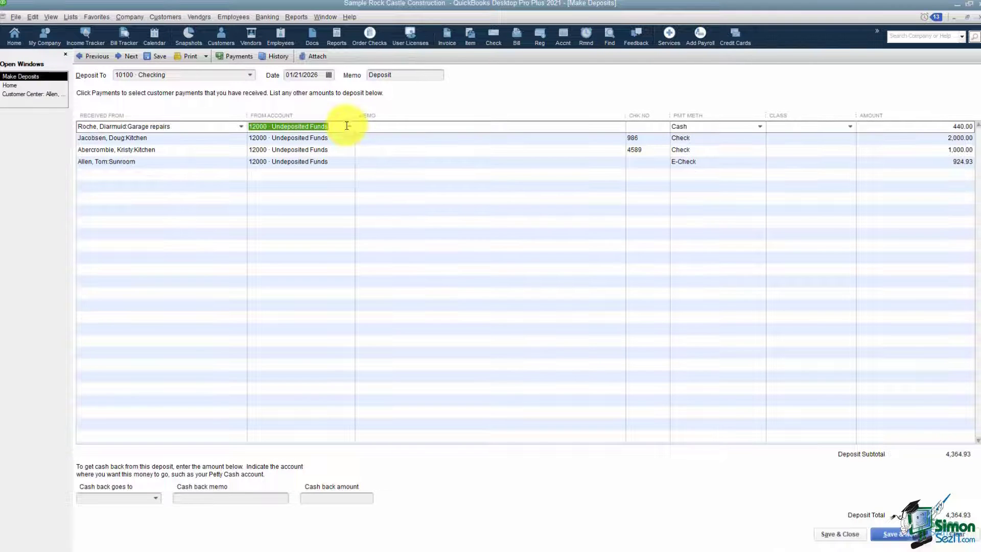
{"action": "left_click", "coordinate": [348, 128]}
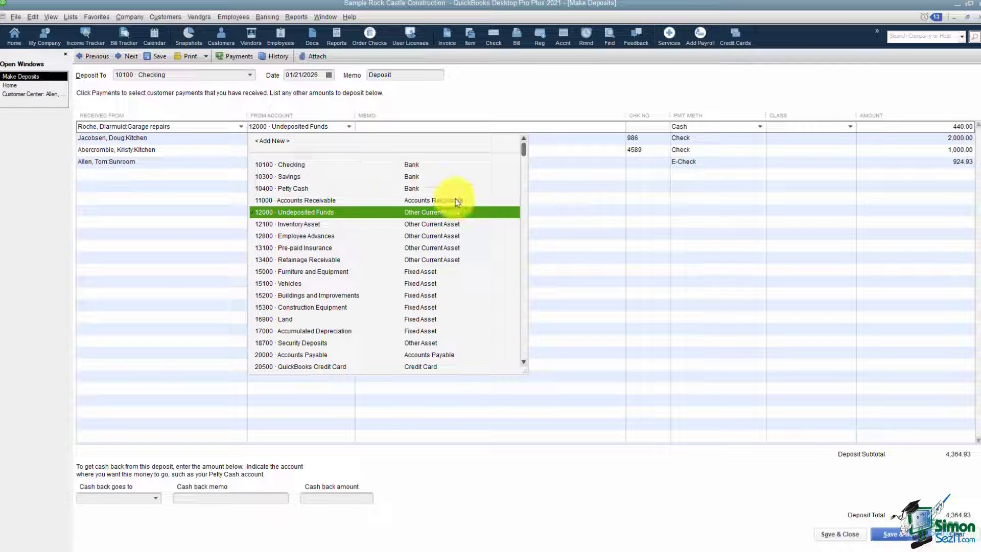
- Browse the account list to the equity accounts, keep Undeposited Funds, and go to the blank line
{"action": "left_click_drag", "start_coordinate": [524, 153], "coordinate": [394, 236]}
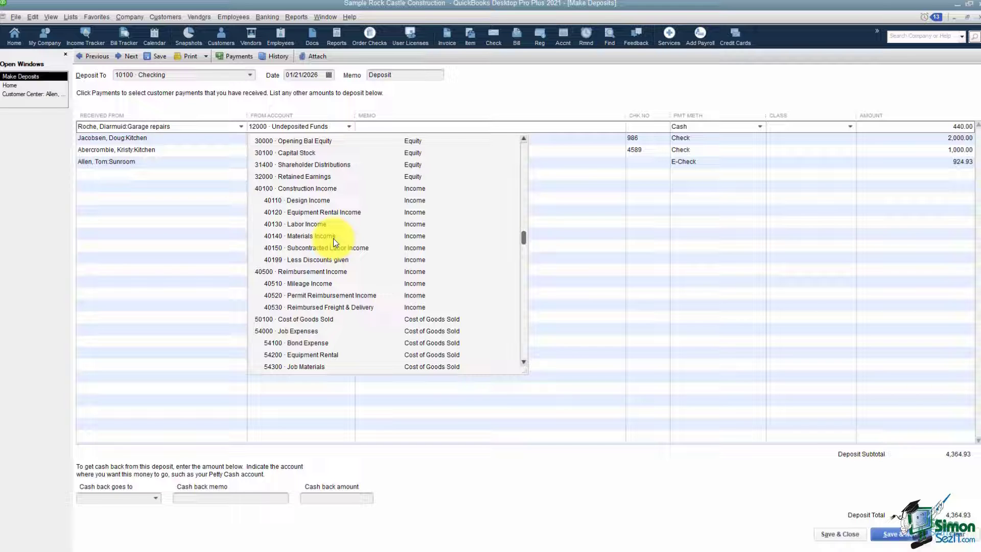
{"action": "left_click", "coordinate": [603, 202]}
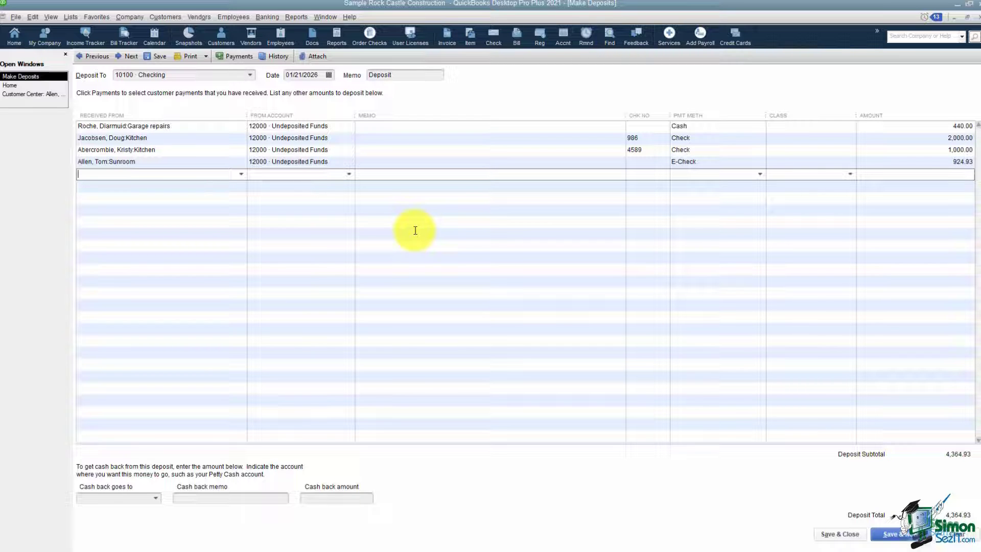
- Add a 1,000.00 deposit line from 30100 Capital Stock
{"action": "left_click", "coordinate": [349, 174]}
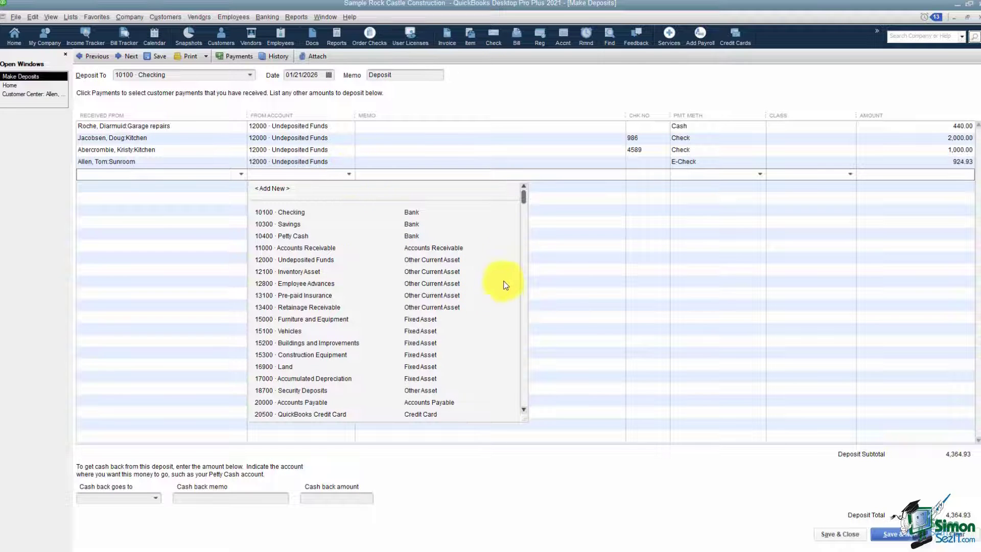
{"action": "left_click_drag", "start_coordinate": [523, 202], "coordinate": [523, 276]}
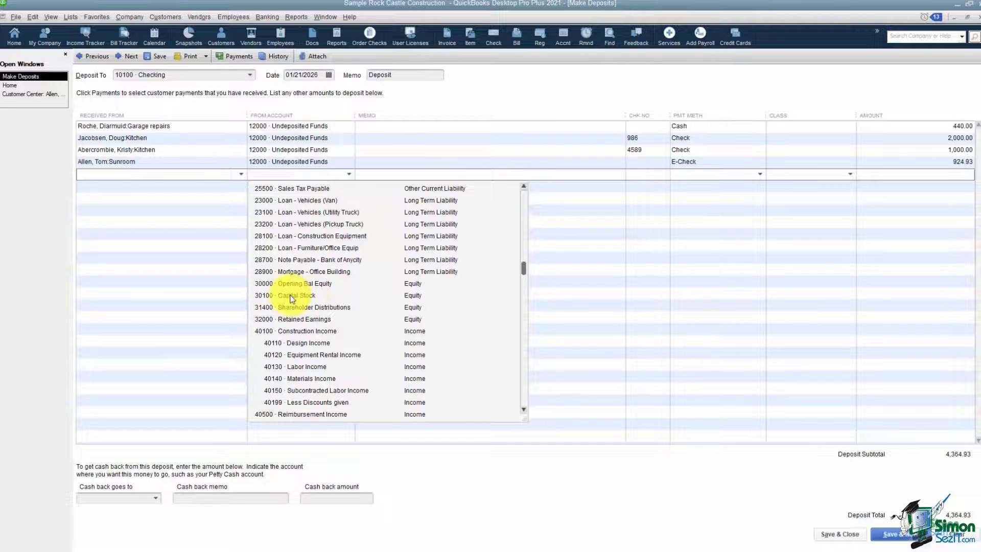
{"action": "left_click", "coordinate": [306, 295]}
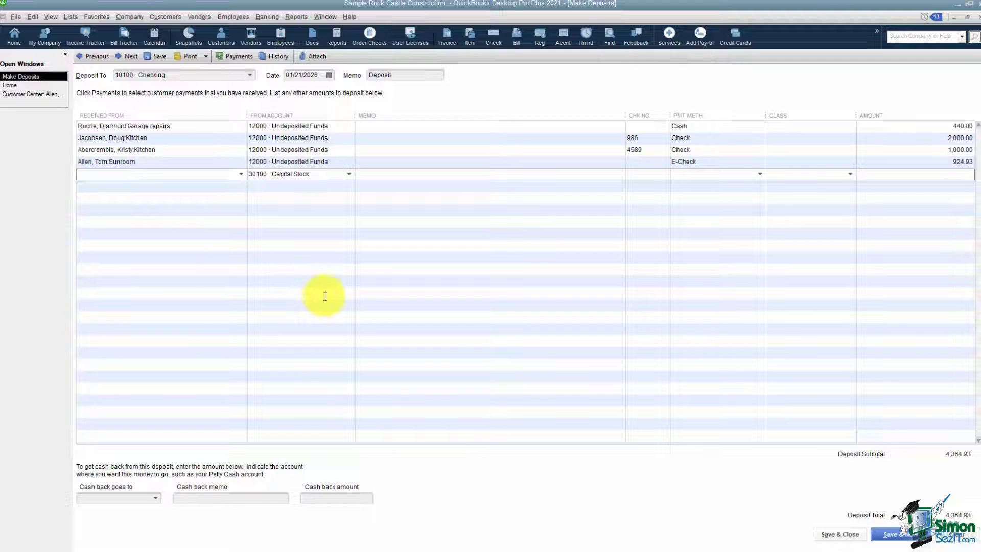
{"action": "left_click", "coordinate": [872, 175]}
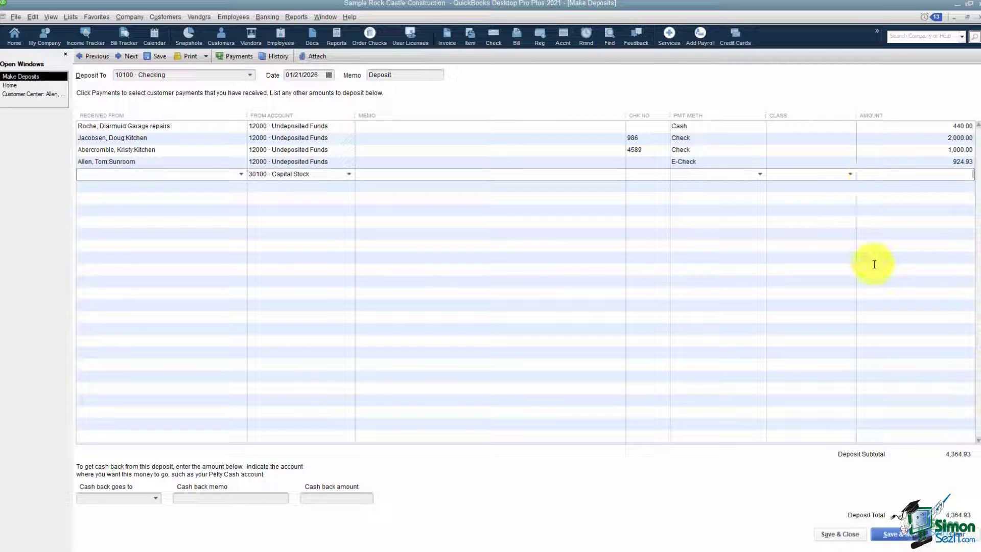
{"action": "type", "text": "1000"}
{"action": "key", "text": "Tab"}
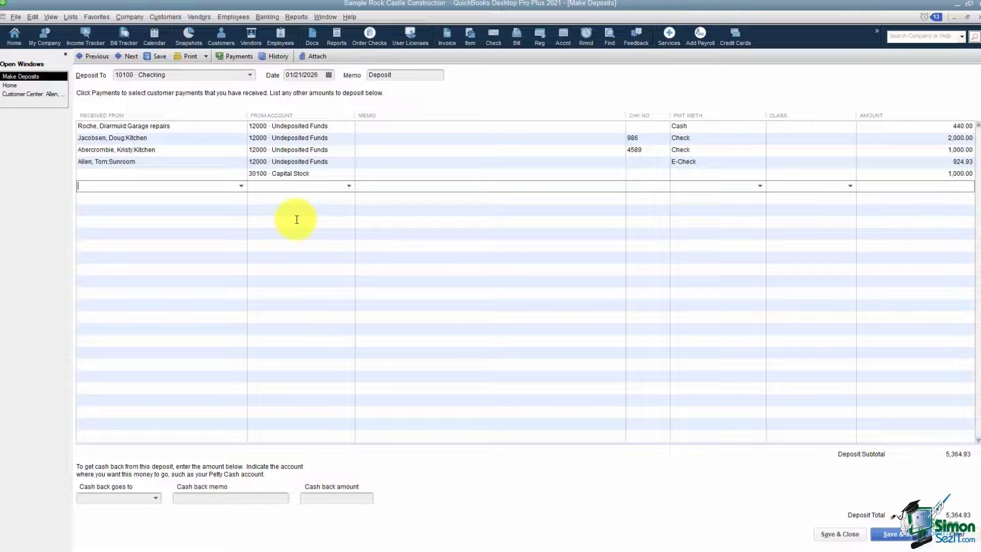
{"action": "left_click", "coordinate": [349, 186]}
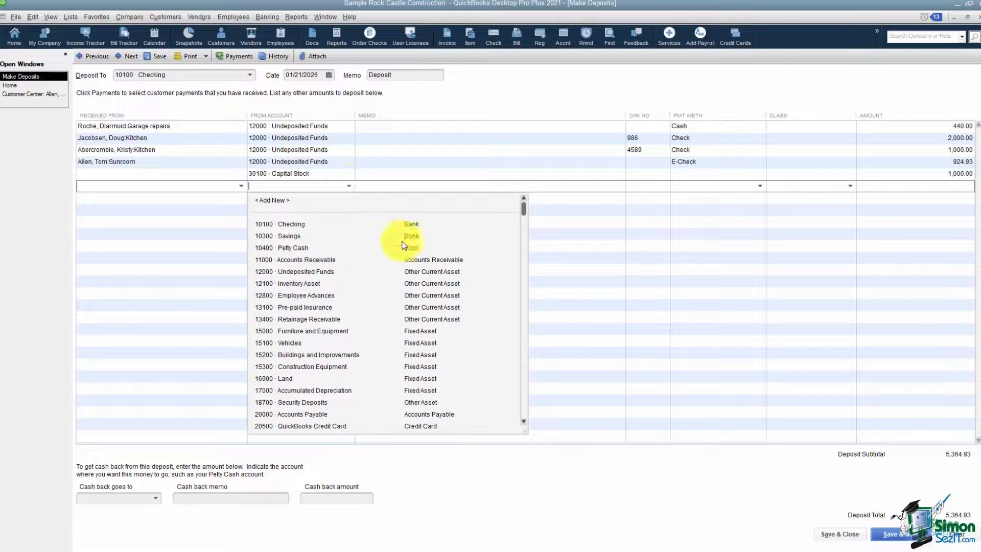
{"action": "left_click_drag", "start_coordinate": [522, 211], "coordinate": [505, 358]}
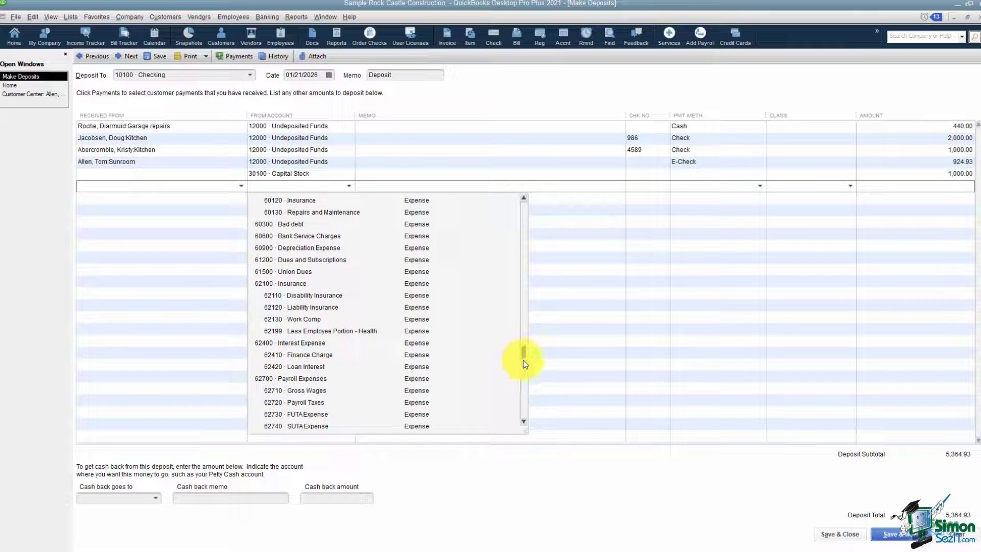
{"action": "left_click_drag", "start_coordinate": [525, 355], "coordinate": [525, 376]}
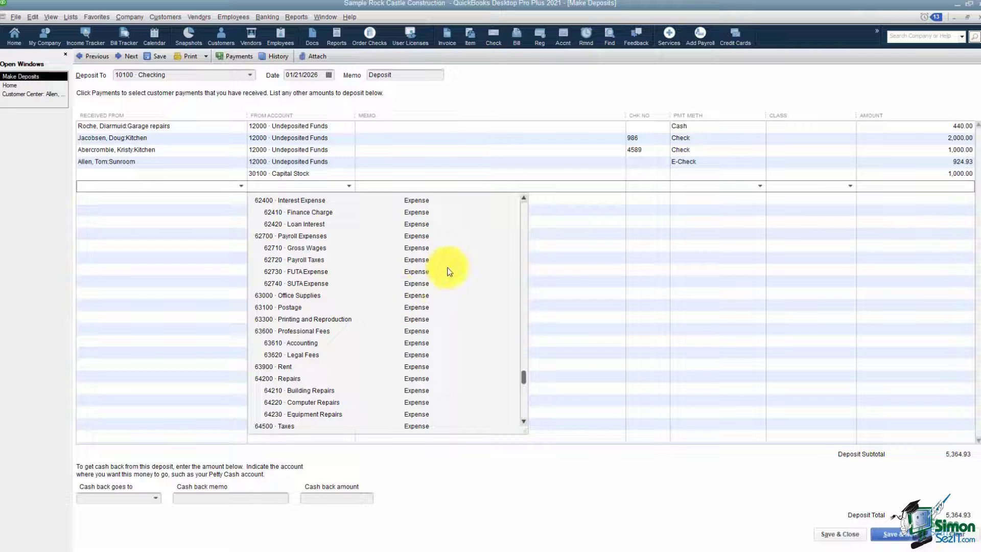
{"action": "left_click", "coordinate": [568, 212]}
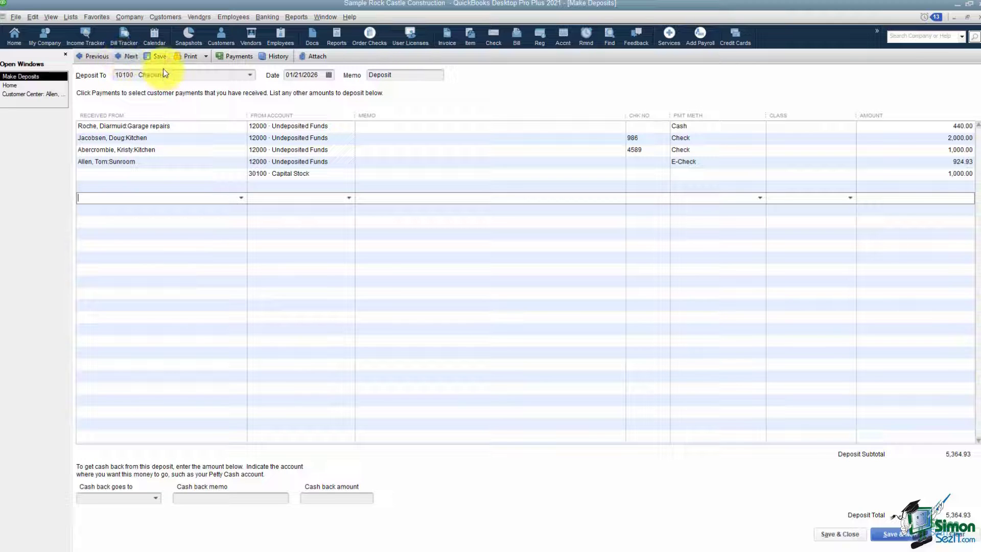
{"action": "left_click", "coordinate": [207, 57]}
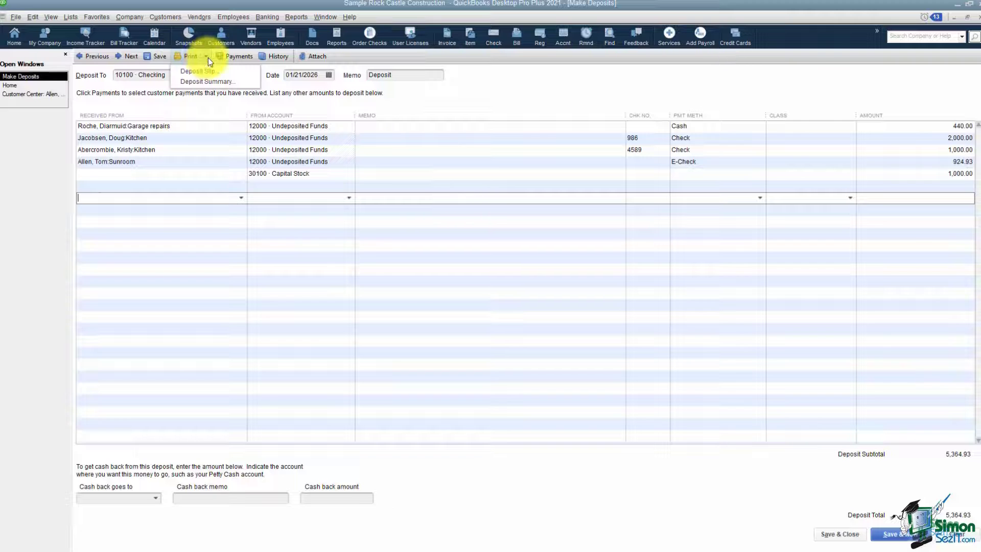
{"action": "left_click", "coordinate": [240, 82]}
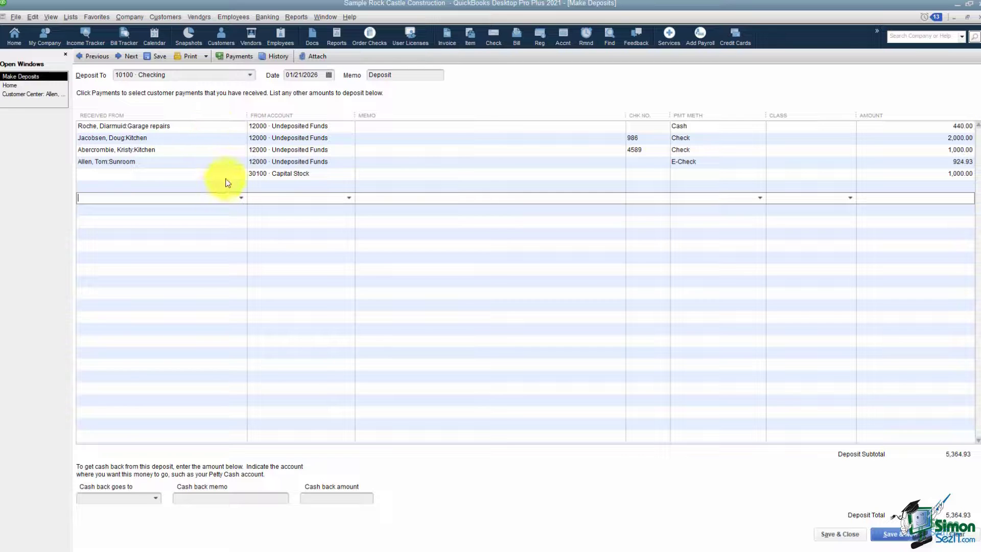
{"action": "left_click", "coordinate": [236, 57]}
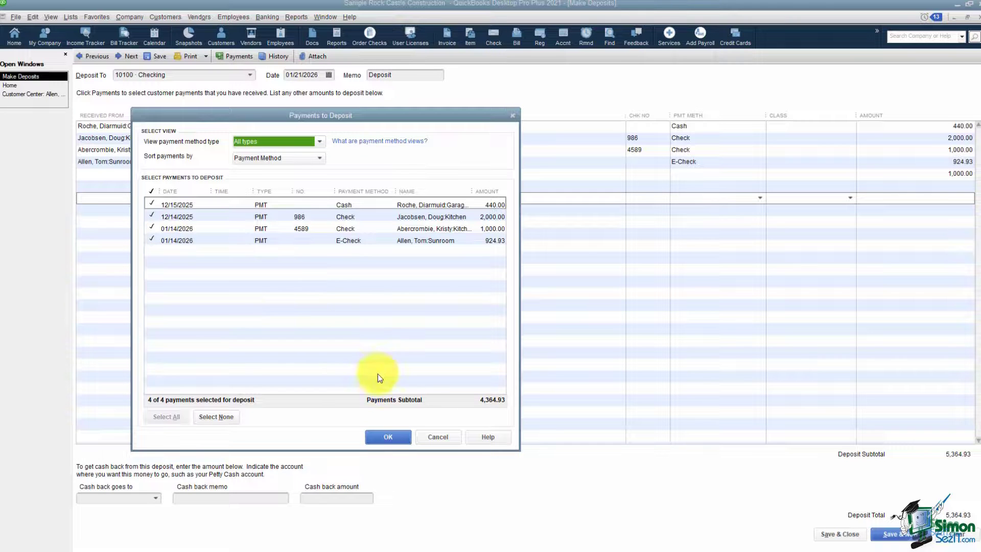
{"action": "left_click", "coordinate": [386, 436]}
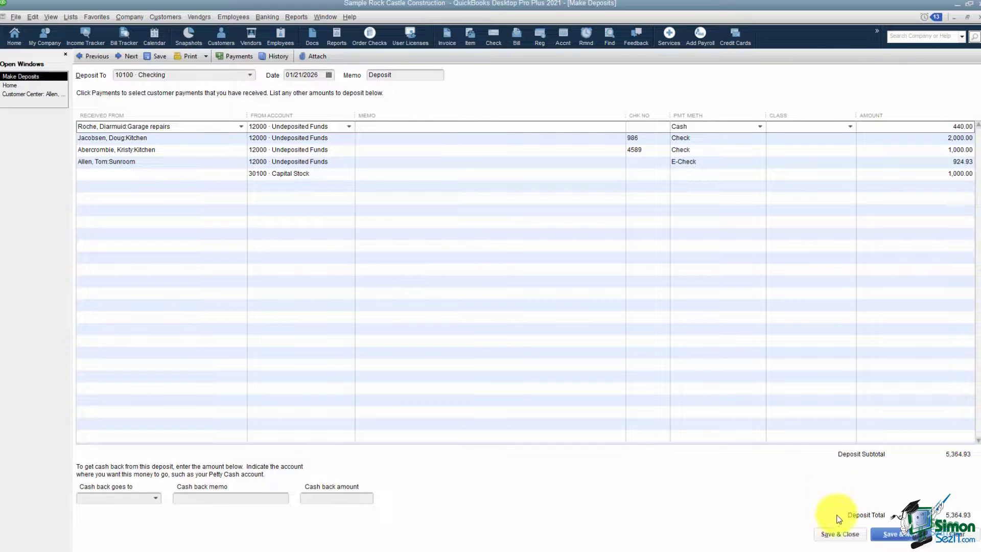
- Save and close the 5,364.93 deposit, then open the 10100 Checking register
{"action": "left_click", "coordinate": [836, 535]}
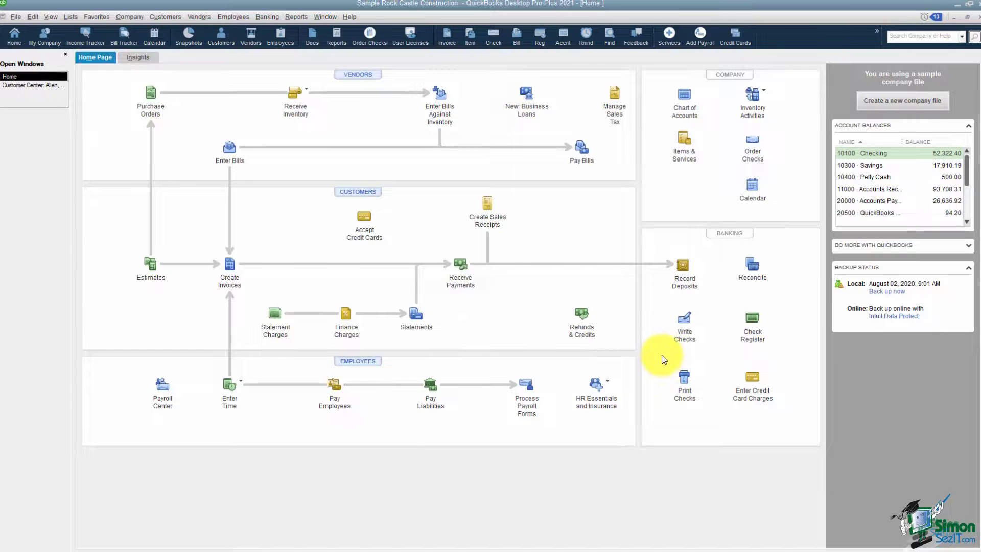
{"action": "left_click", "coordinate": [756, 329]}
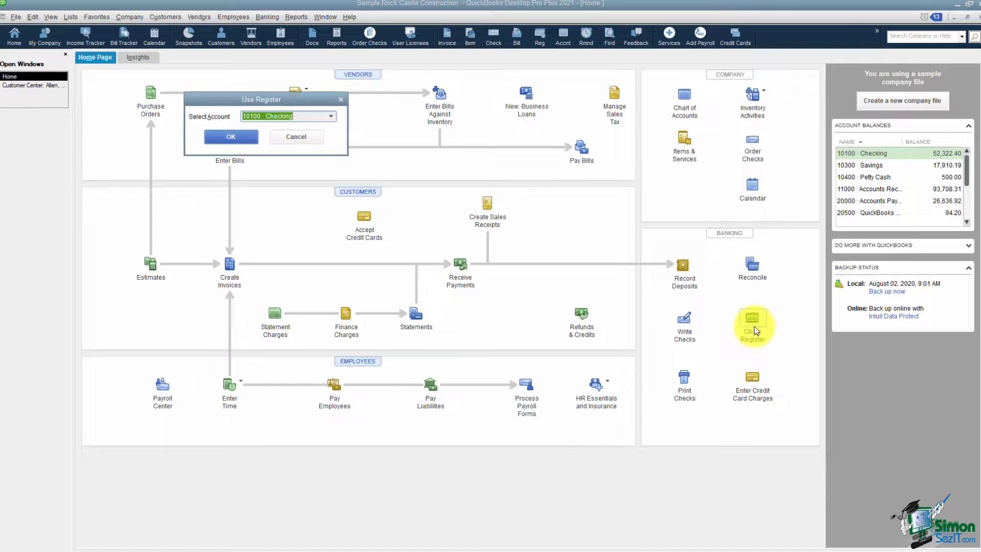
{"action": "left_click", "coordinate": [239, 137]}
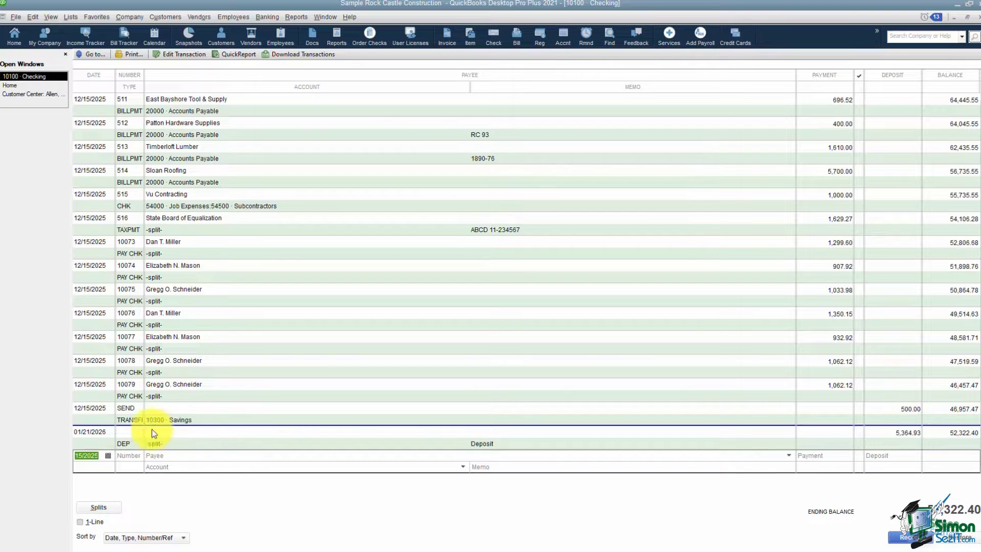
- Reopen the 5,364.93 deposit from the register, close it again, then close the 10100 Checking register
{"action": "double_click", "coordinate": [127, 447]}
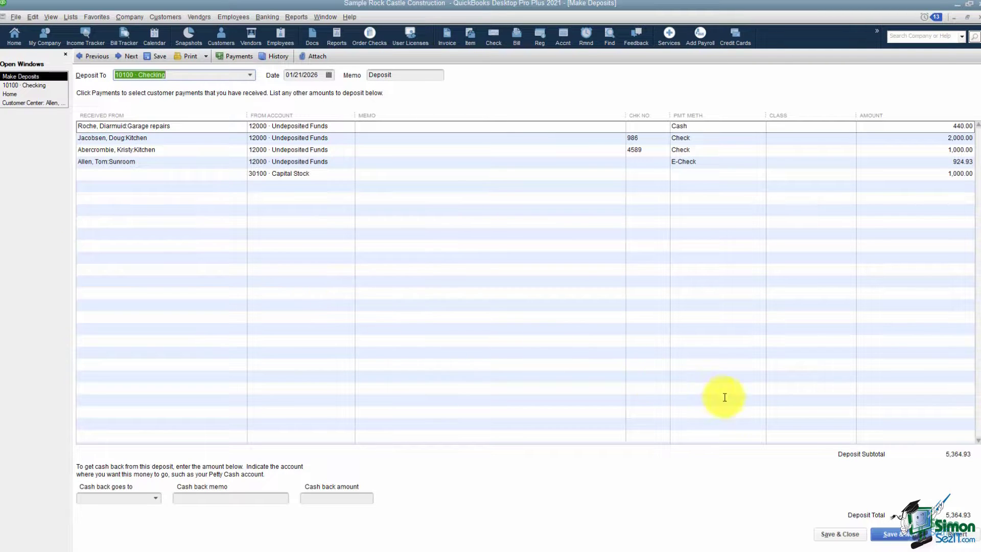
{"action": "left_click", "coordinate": [839, 534]}
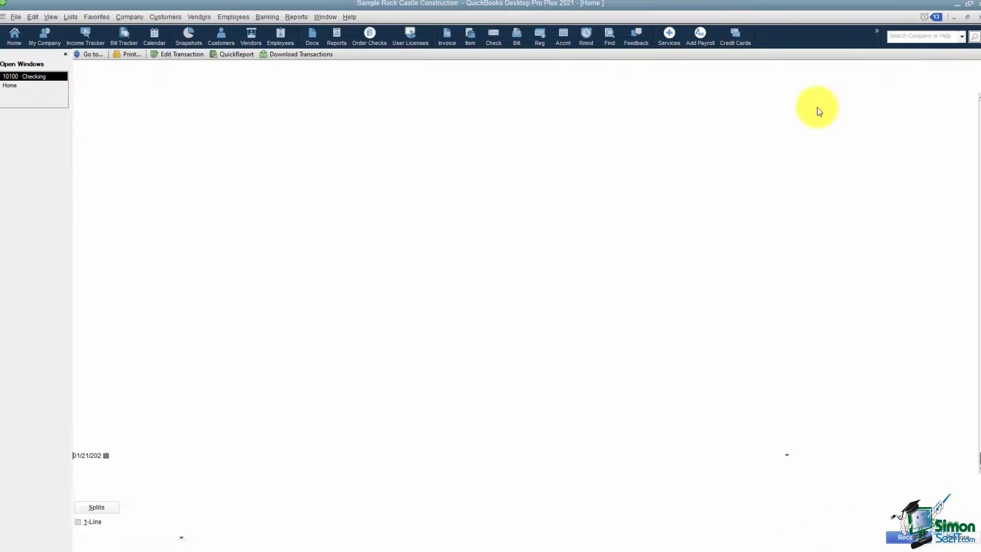
{"action": "left_click", "coordinate": [977, 17]}
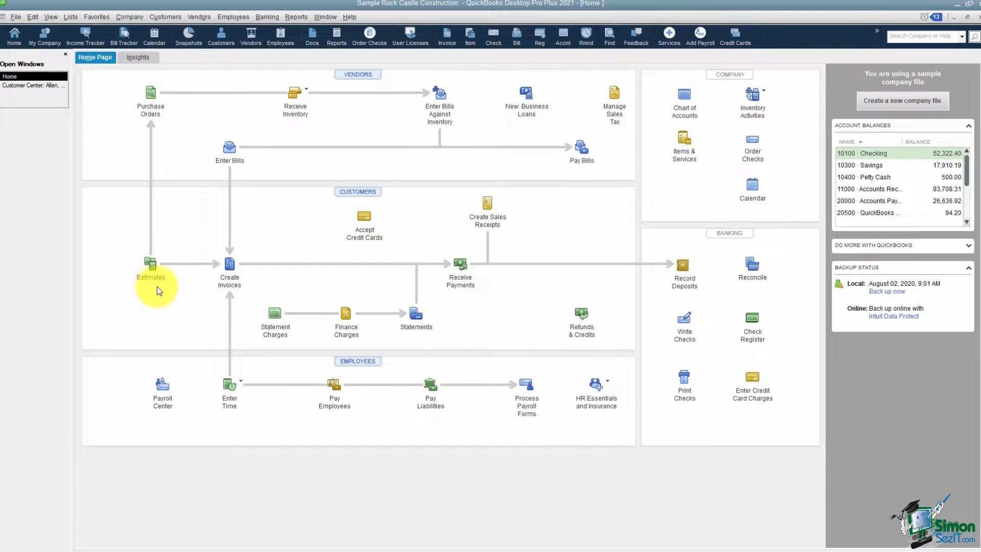